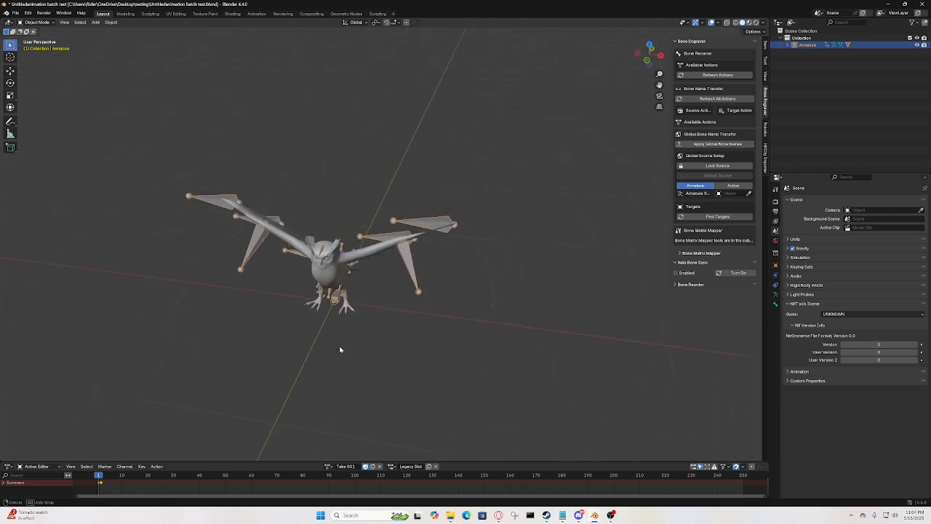
- Widen the Outliner area and expand the owl armature's bone hierarchy down to the children of Owl_Pelvis
{"action": "mouse_move", "coordinate": [490, 322]}
{"action": "middle_mouse_down"}
{"action": "mouse_move", "coordinate": [505, 324]}
{"action": "mouse_move", "coordinate": [458, 310]}
{"action": "mouse_move", "coordinate": [478, 317]}
{"action": "middle_mouse_up"}
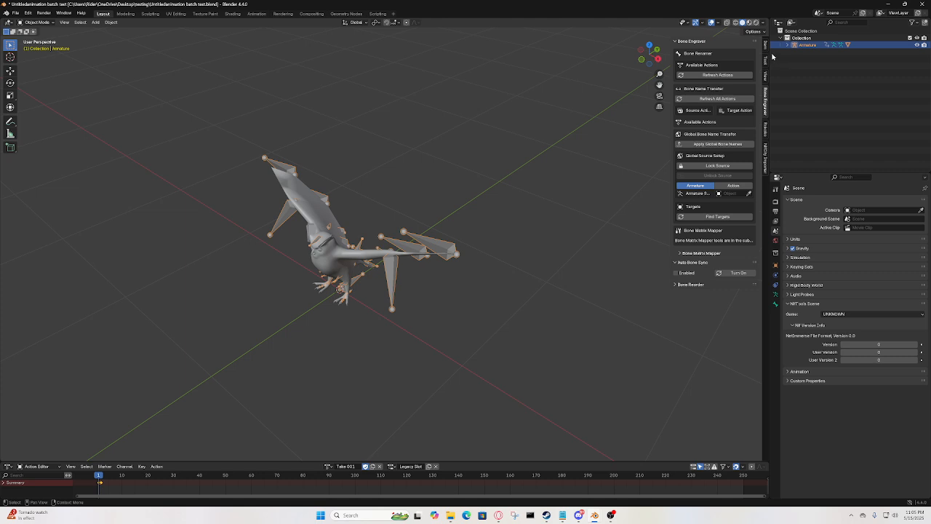
{"action": "left_click_drag", "start_coordinate": [769, 59], "coordinate": [634, 89]}
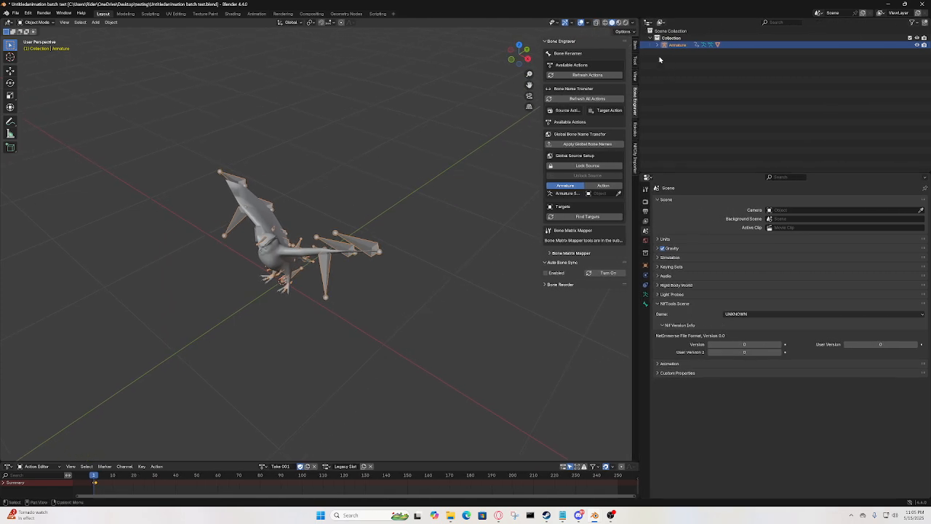
{"action": "left_click", "coordinate": [658, 45]}
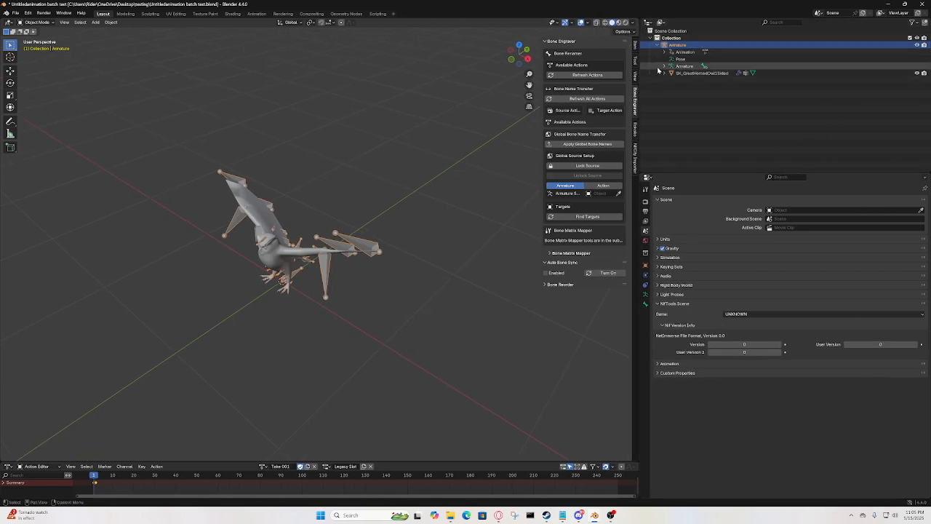
{"action": "left_click", "coordinate": [664, 66]}
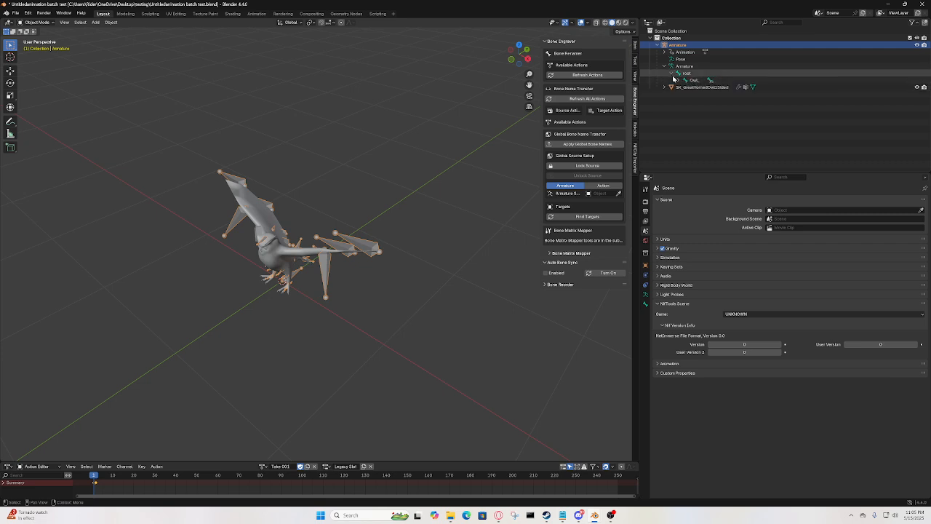
{"action": "left_click", "coordinate": [670, 73]}
{"action": "left_click", "coordinate": [678, 80]}
{"action": "left_click", "coordinate": [685, 88]}
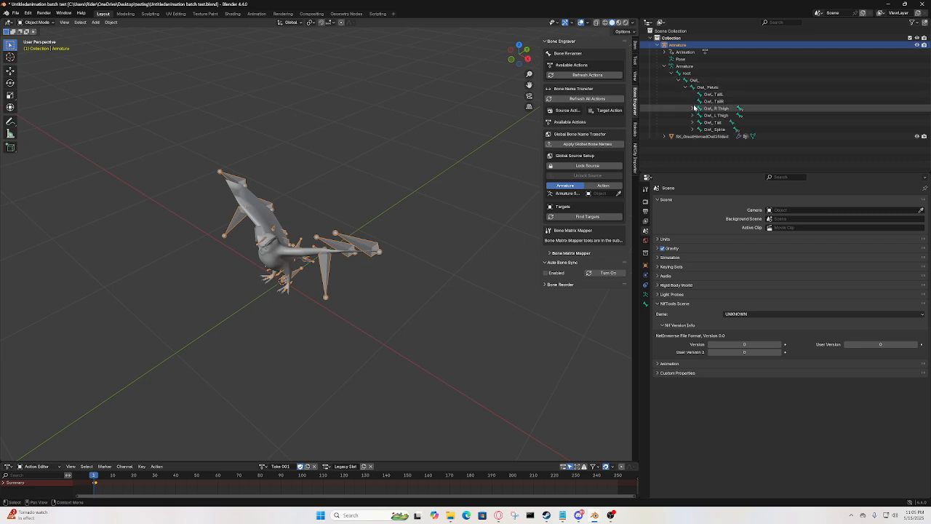
- Expand the right leg's bone chain in the Outliner from Owl_R Thigh down to Owl_R Toe02
{"action": "left_click", "coordinate": [691, 109]}
{"action": "left_click", "coordinate": [699, 114]}
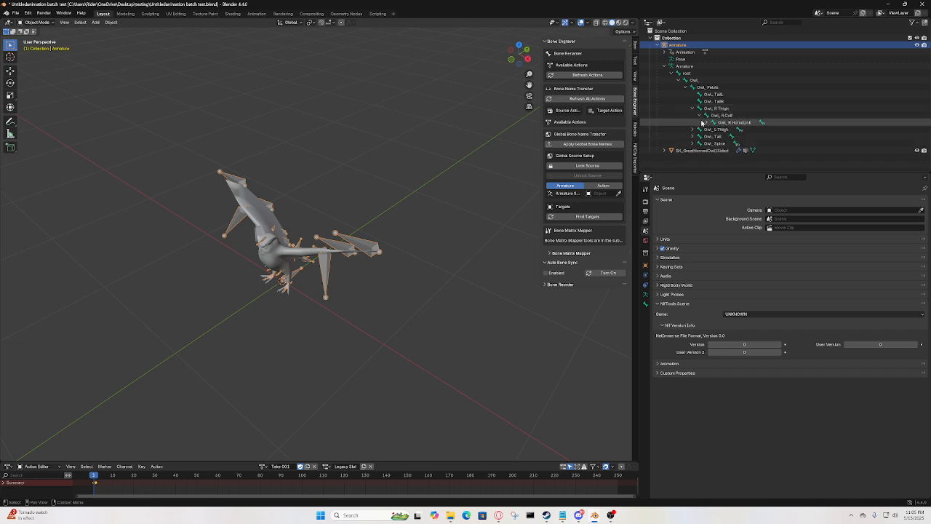
{"action": "left_click", "coordinate": [709, 122]}
{"action": "left_click", "coordinate": [719, 129]}
{"action": "scroll", "coordinate": [722, 129], "scroll_direction": "down", "scroll_amount": 1}
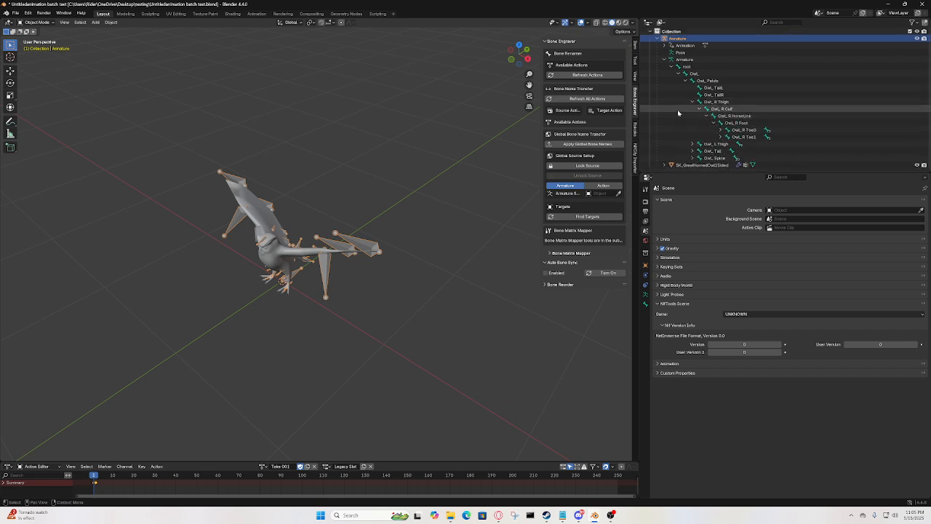
{"action": "left_click", "coordinate": [719, 130]}
{"action": "left_click", "coordinate": [721, 144]}
{"action": "left_click", "coordinate": [726, 136]}
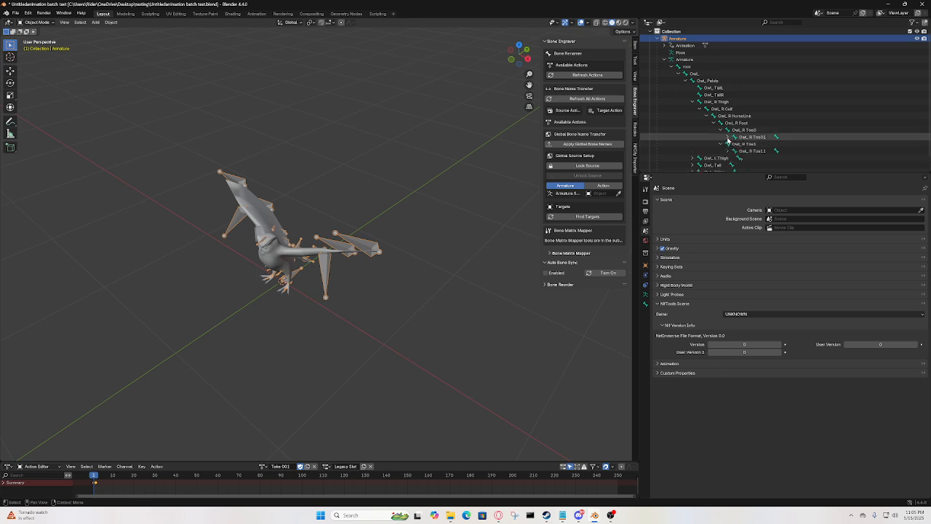
{"action": "left_click", "coordinate": [721, 150]}
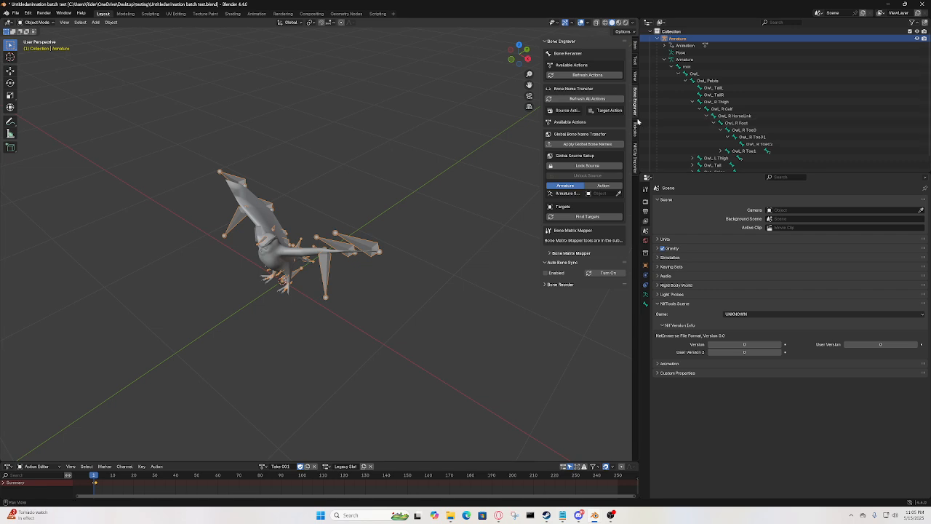
- Widen the Outliner further and select the tail bones Owl_TailL and Owl_TailR in turn, ending on Owl_TailR
{"action": "left_click_drag", "start_coordinate": [638, 127], "coordinate": [592, 131]}
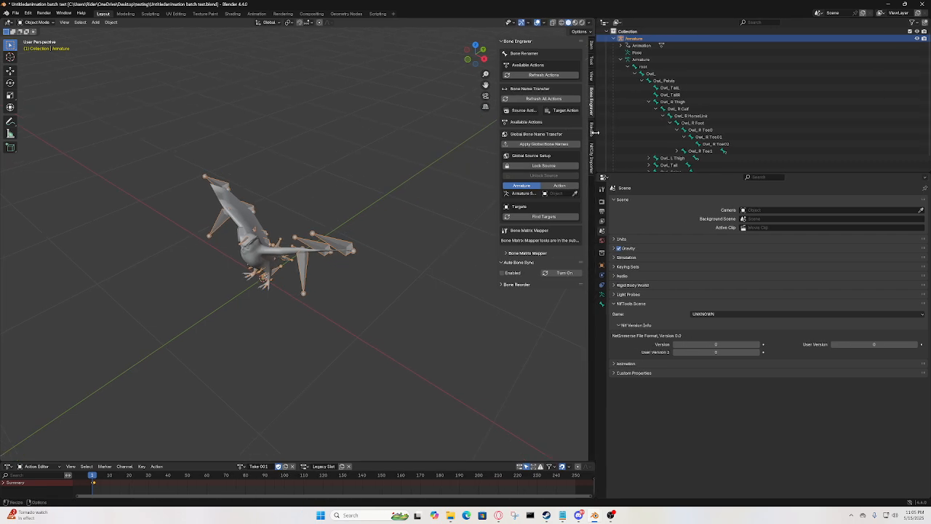
{"action": "left_click", "coordinate": [684, 88]}
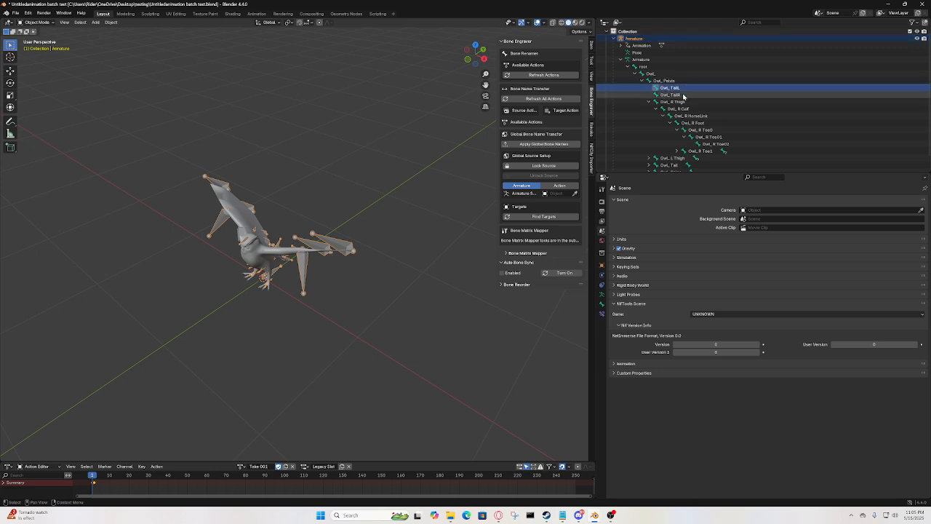
{"action": "left_click", "coordinate": [684, 96]}
{"action": "left_click", "coordinate": [685, 89]}
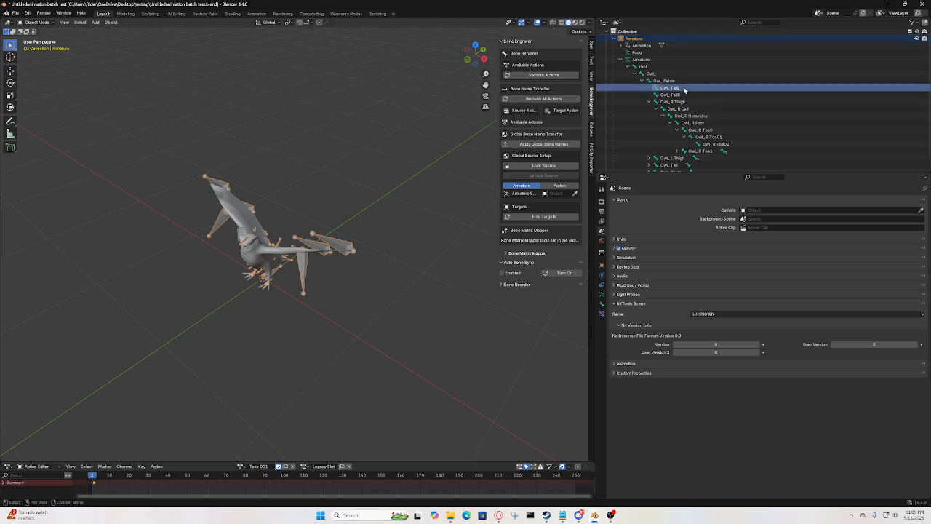
{"action": "left_click", "coordinate": [678, 95]}
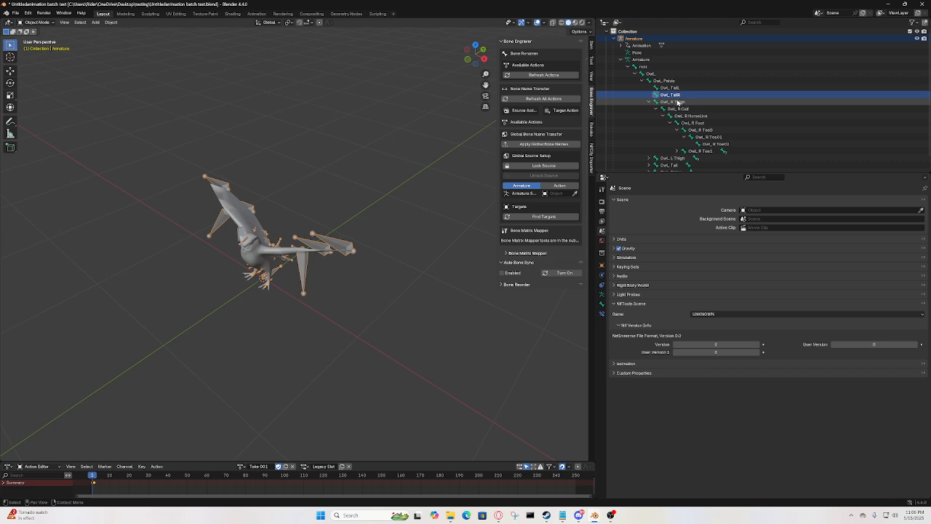
{"action": "scroll", "coordinate": [676, 123], "scroll_direction": "down", "scroll_amount": 2}
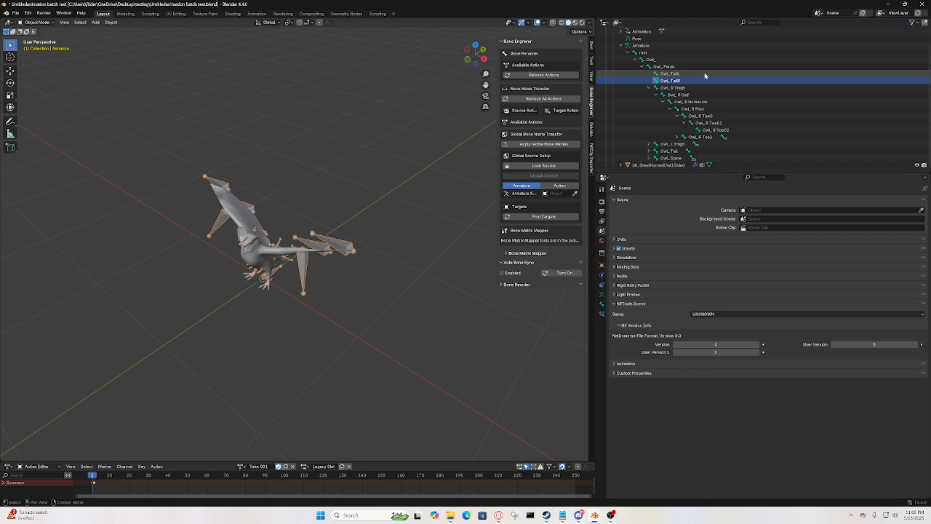
{"action": "scroll", "coordinate": [705, 82], "scroll_direction": "up", "scroll_amount": 2}
{"action": "scroll", "coordinate": [693, 88], "scroll_direction": "down", "scroll_amount": 2}
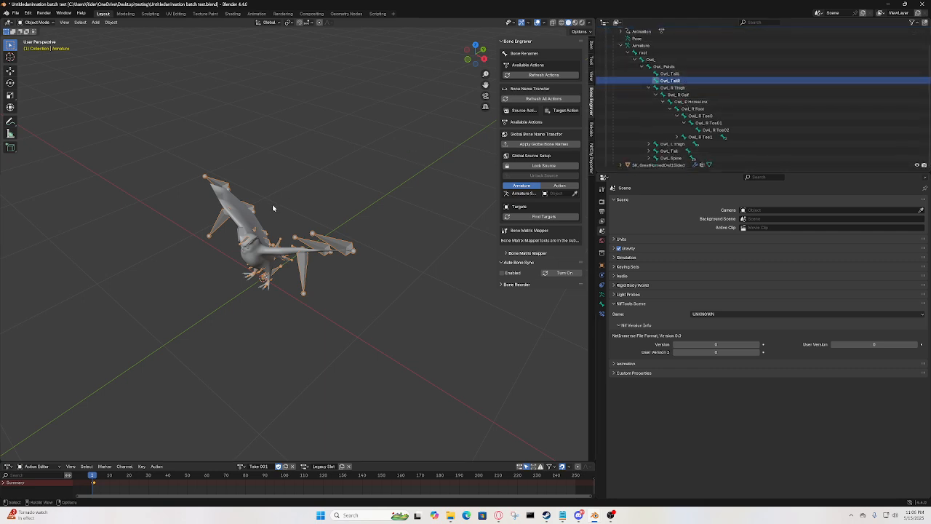
- Examine the owl mesh and its armature in the viewport from the front, the sides and up close
{"action": "middle_click_drag", "start_coordinate": [273, 208], "coordinate": [340, 207]}
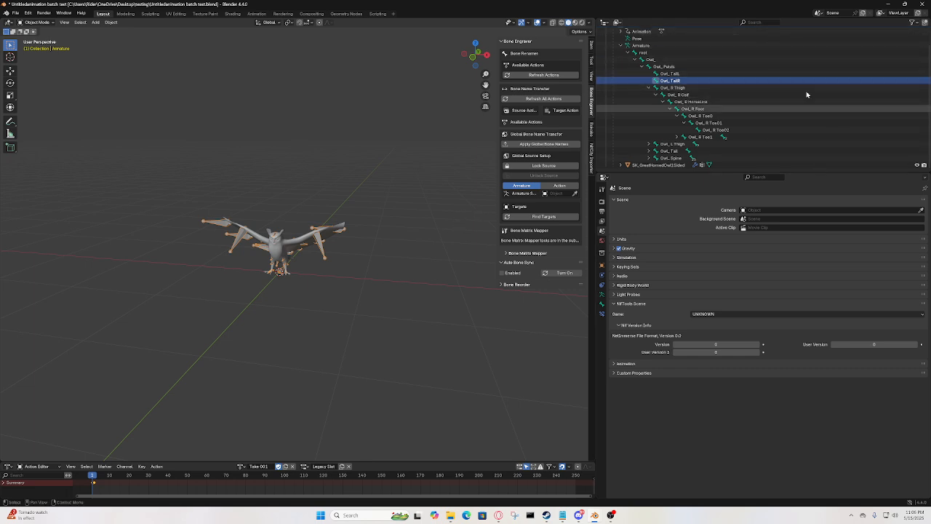
{"action": "scroll", "coordinate": [720, 98], "scroll_direction": "up", "scroll_amount": 1}
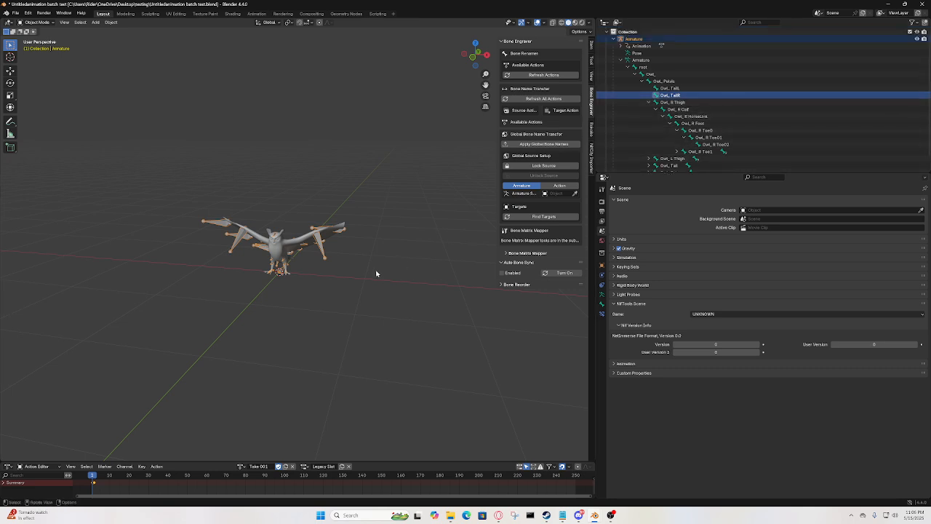
{"action": "middle_click_drag", "start_coordinate": [376, 272], "coordinate": [359, 278]}
{"action": "middle_click_drag", "start_coordinate": [374, 325], "coordinate": [367, 287]}
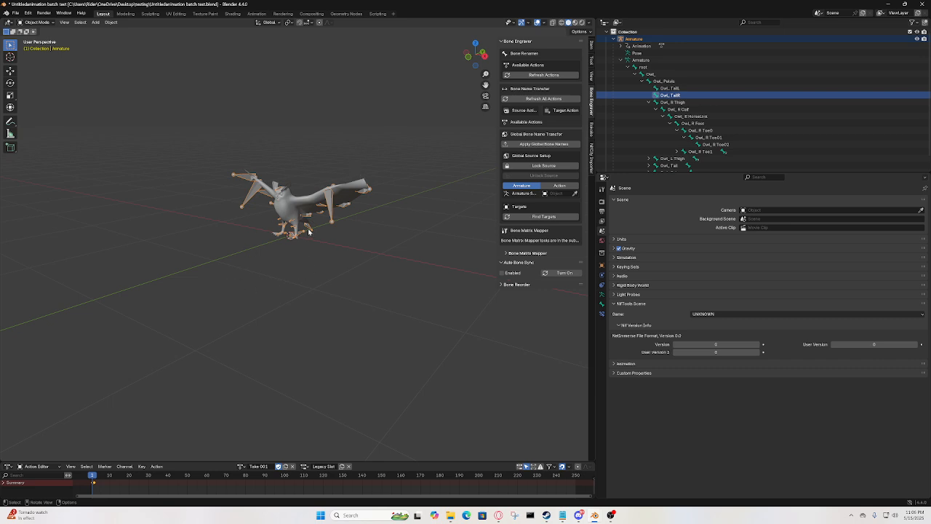
{"action": "middle_click_drag", "start_coordinate": [331, 218], "coordinate": [369, 218]}
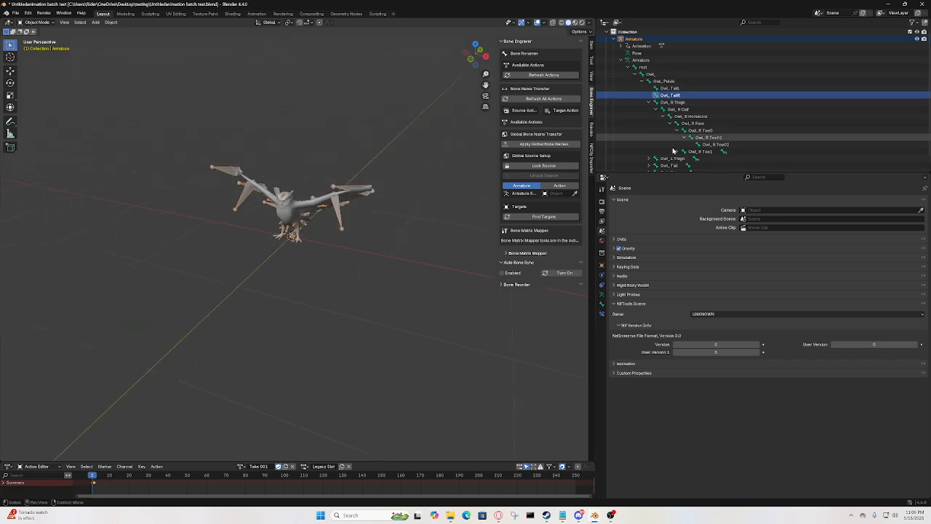
{"action": "middle_click_drag", "start_coordinate": [284, 243], "coordinate": [342, 216]}
{"action": "scroll", "coordinate": [342, 216], "scroll_direction": "up", "scroll_amount": 3}
{"action": "middle_click_drag", "start_coordinate": [414, 216], "coordinate": [339, 249], "text": "shift"}
{"action": "scroll", "coordinate": [366, 232], "scroll_direction": "up", "scroll_amount": 3}
{"action": "scroll", "coordinate": [338, 250], "scroll_direction": "down", "scroll_amount": 2}
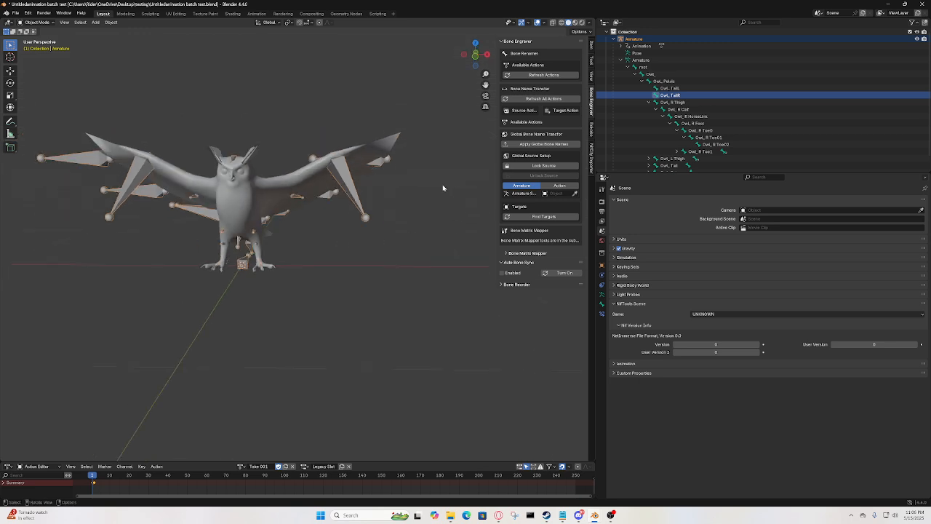
{"action": "scroll", "coordinate": [422, 223], "scroll_direction": "down", "scroll_amount": 2}
{"action": "middle_click_drag", "start_coordinate": [420, 223], "coordinate": [350, 331]}
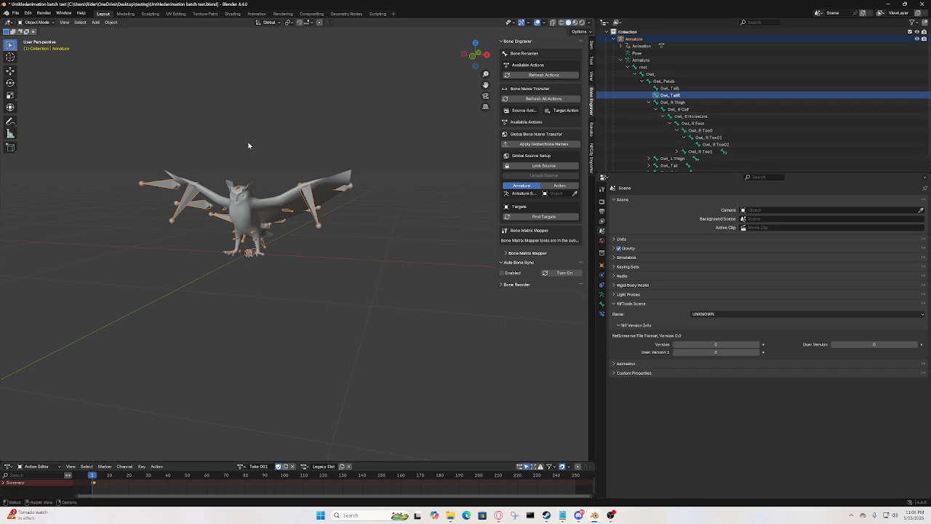
{"action": "middle_click_drag", "start_coordinate": [328, 152], "coordinate": [408, 197]}
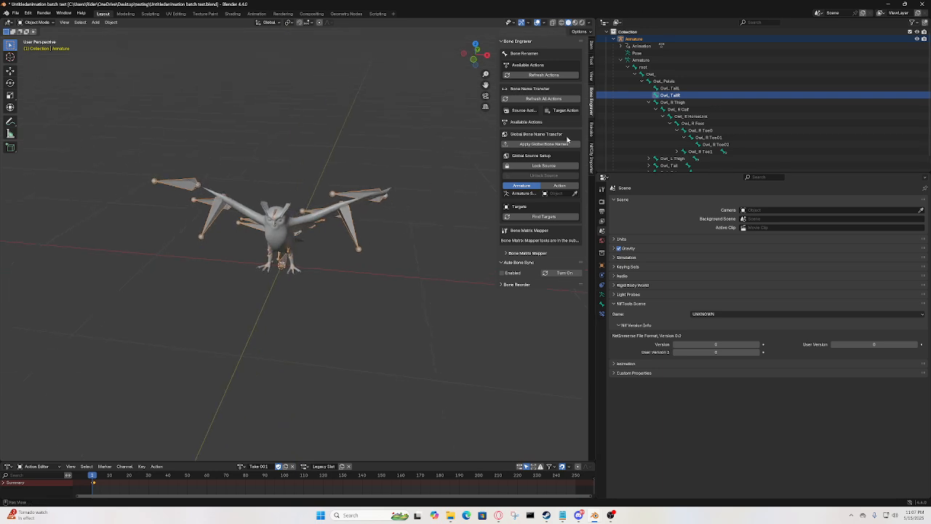
- Collapse the Bone Engraver section and expand the Bone Reorder section
{"action": "left_click", "coordinate": [516, 40]}
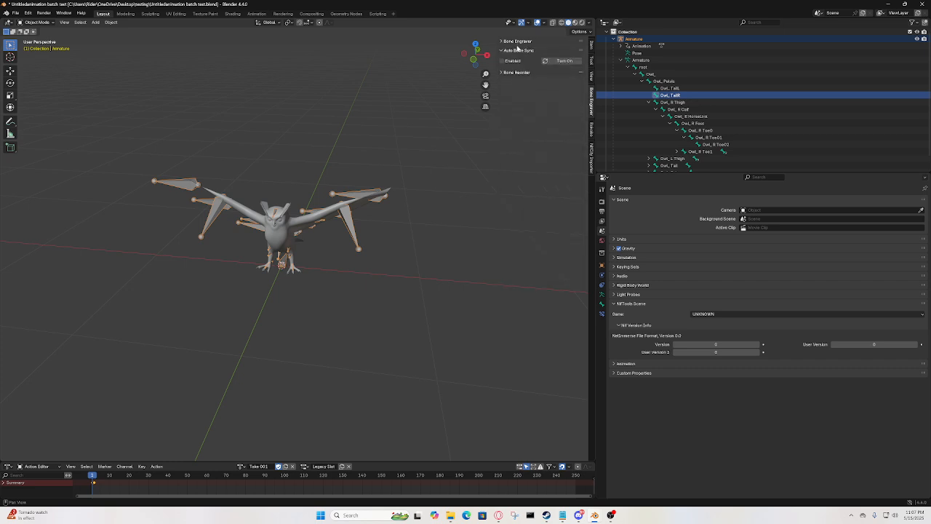
{"action": "left_click", "coordinate": [515, 73]}
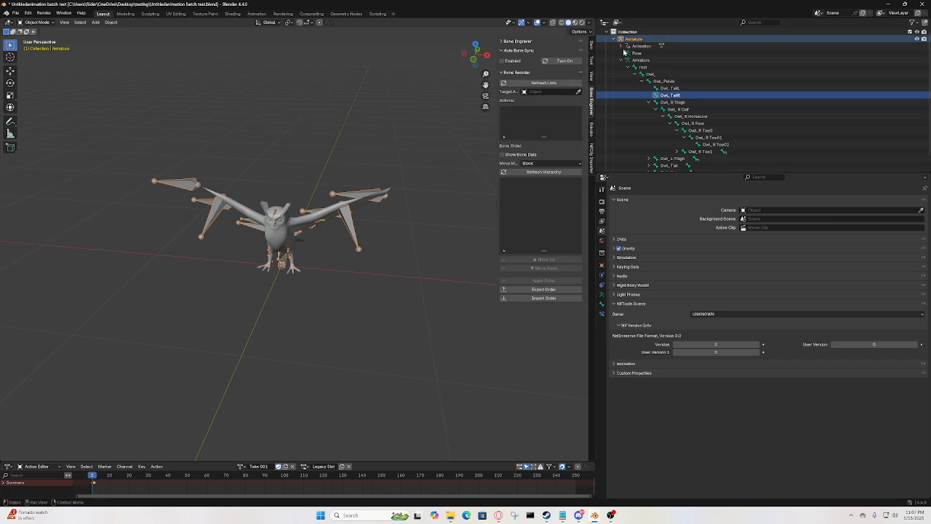
{"action": "middle_click_drag", "start_coordinate": [433, 142], "coordinate": [367, 163]}
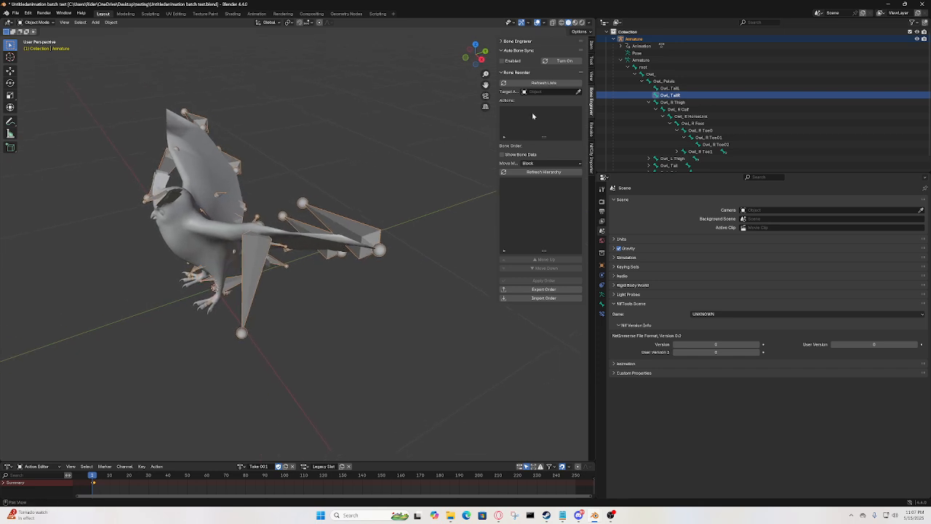
- Pick the owl's Armature as the Bone Reorder target and refresh its action and bone lists
{"action": "left_click", "coordinate": [578, 92]}
{"action": "left_click", "coordinate": [354, 211]}
{"action": "middle_click_drag", "start_coordinate": [357, 231], "coordinate": [355, 229]}
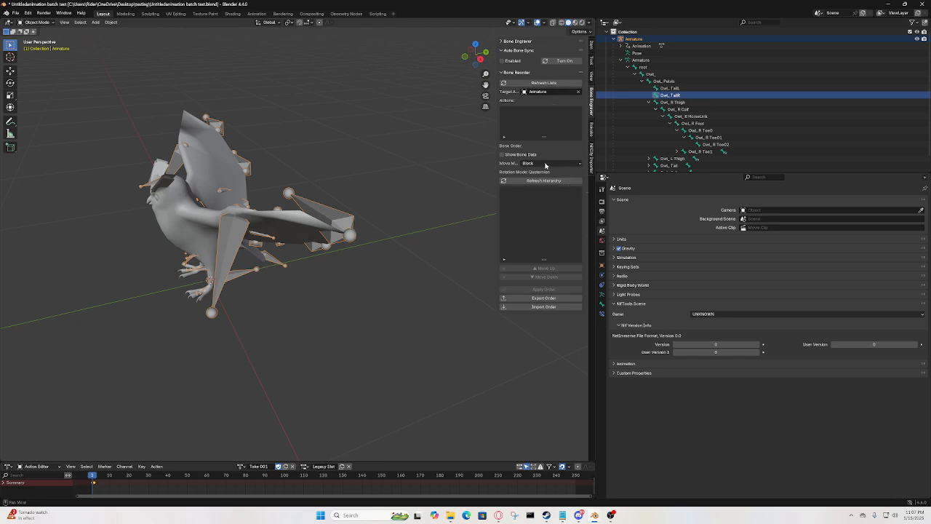
{"action": "left_click", "coordinate": [544, 83]}
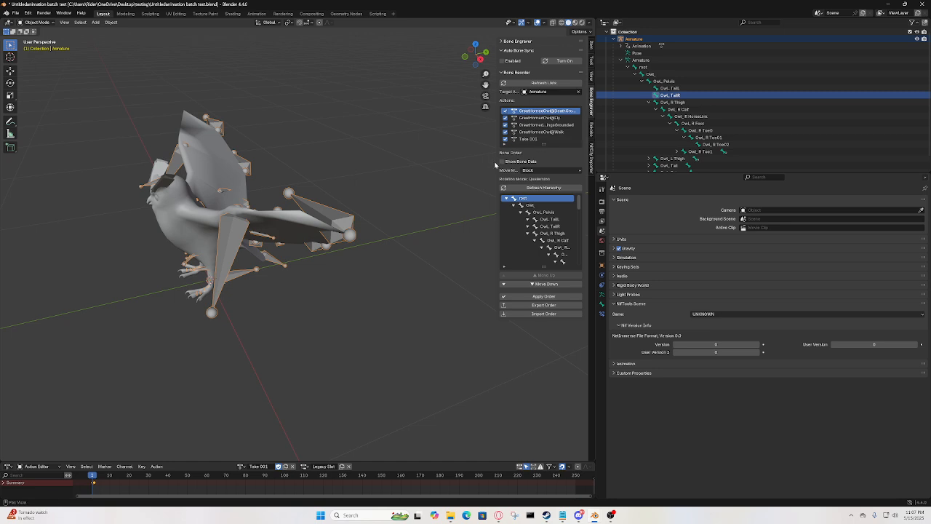
- Widen the viewport sidebar to show full names and select the Take 001 action in the Bone Reorder list
{"action": "left_click_drag", "start_coordinate": [495, 162], "coordinate": [471, 161]}
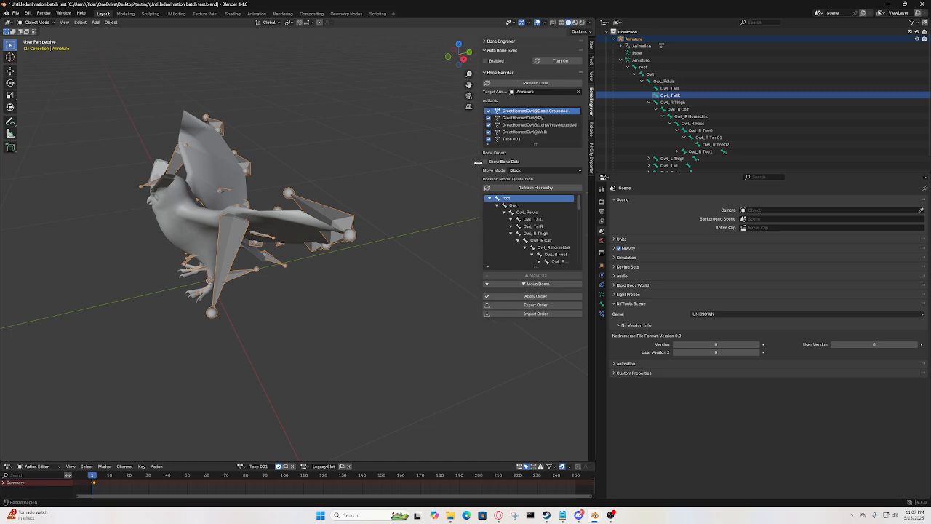
{"action": "left_click", "coordinate": [512, 139]}
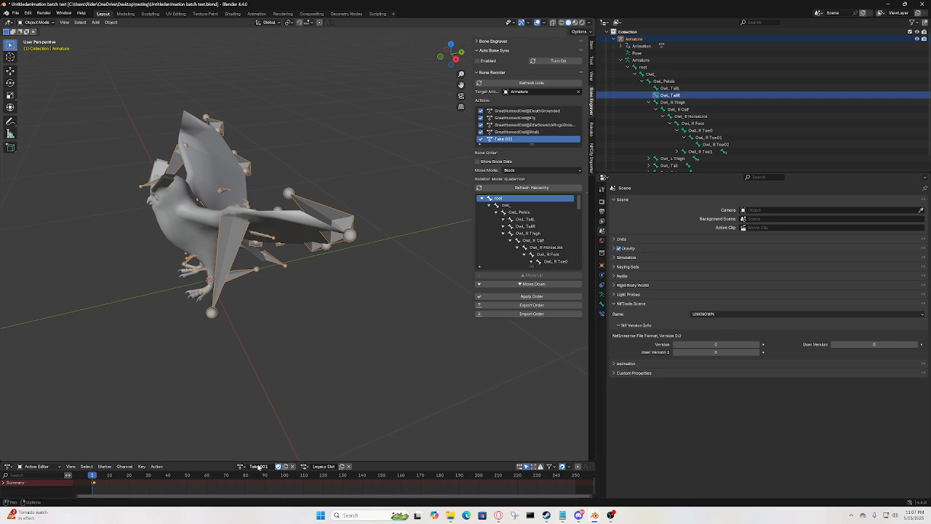
{"action": "middle_click_drag", "start_coordinate": [264, 389], "coordinate": [281, 374]}
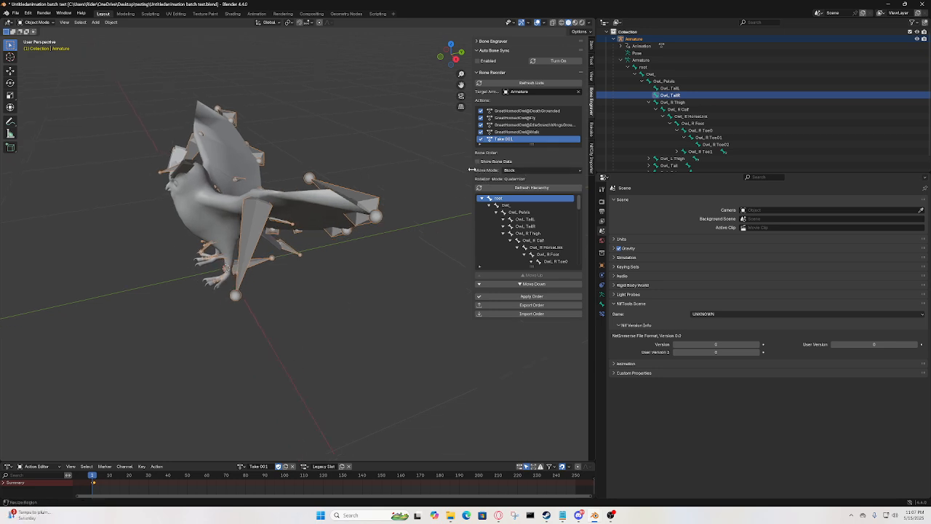
{"action": "left_click_drag", "start_coordinate": [471, 169], "coordinate": [349, 168]}
{"action": "middle_click_drag", "start_coordinate": [218, 306], "coordinate": [277, 306]}
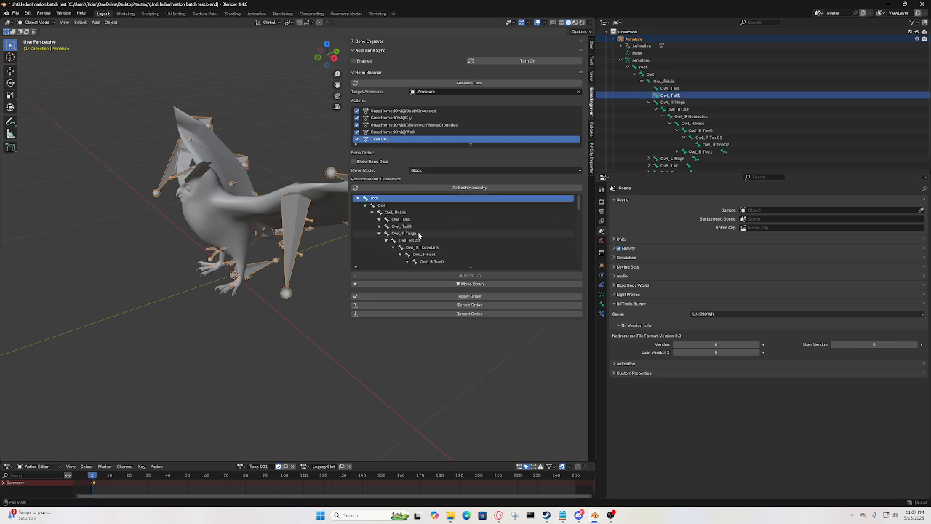
- Examine the bone order in the Bone Reorder hierarchy, from the leg bones through the wings to the head
{"action": "scroll", "coordinate": [422, 233], "scroll_direction": "down", "scroll_amount": 9}
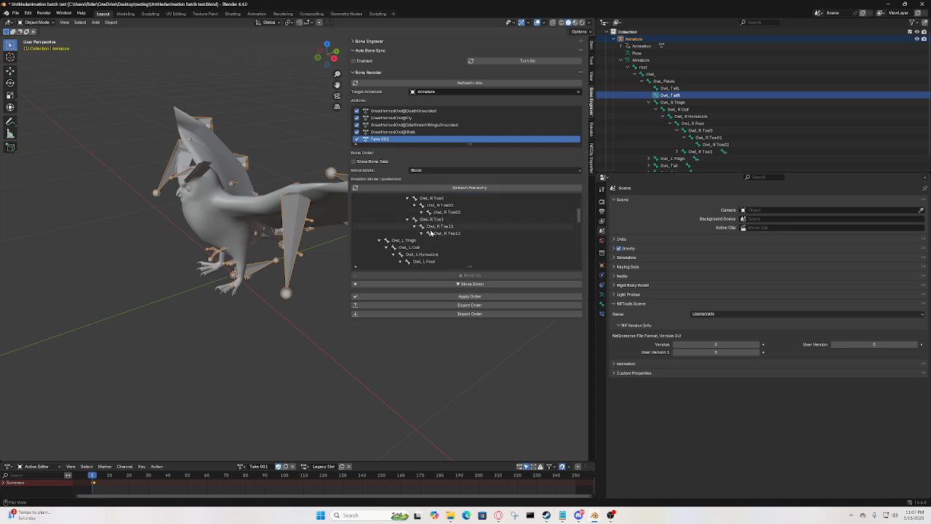
{"action": "scroll", "coordinate": [431, 233], "scroll_direction": "down", "scroll_amount": 3}
{"action": "scroll", "coordinate": [686, 98], "scroll_direction": "down", "scroll_amount": 2}
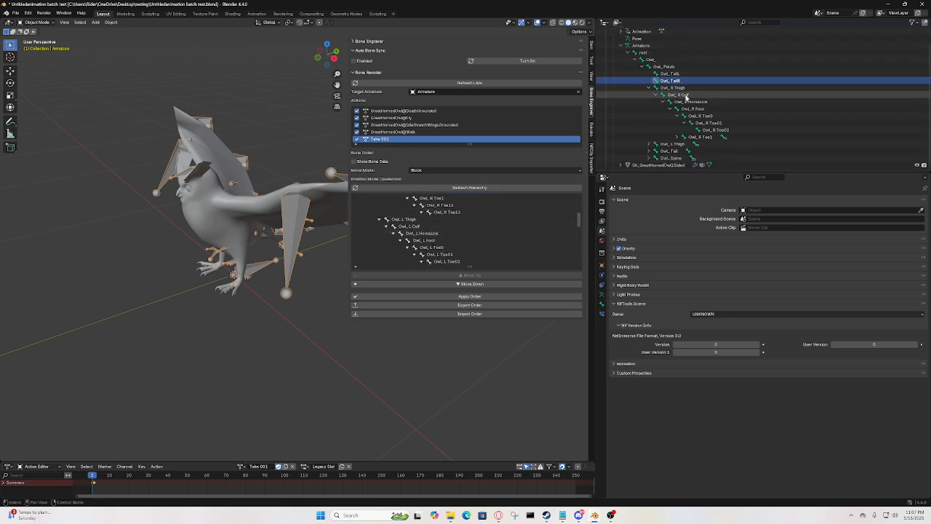
{"action": "scroll", "coordinate": [461, 233], "scroll_direction": "down", "scroll_amount": 9}
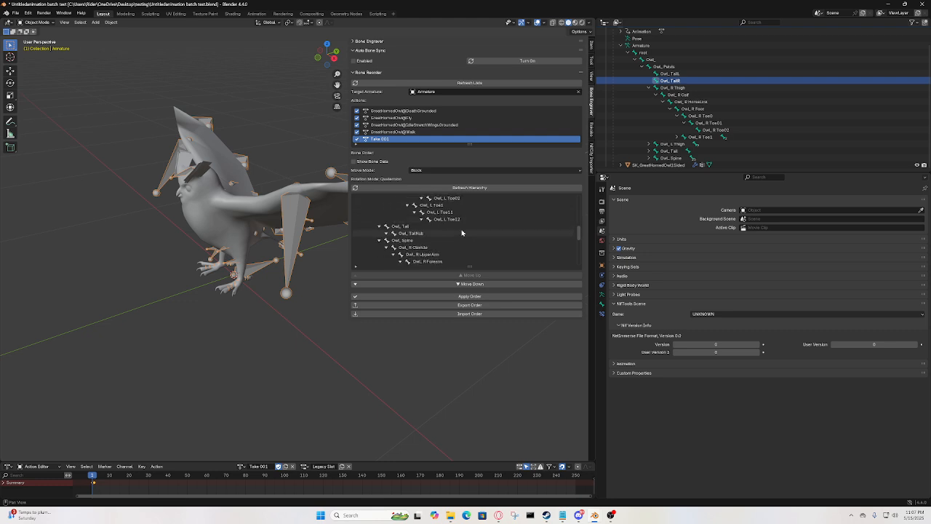
{"action": "scroll", "coordinate": [461, 233], "scroll_direction": "down", "scroll_amount": 12}
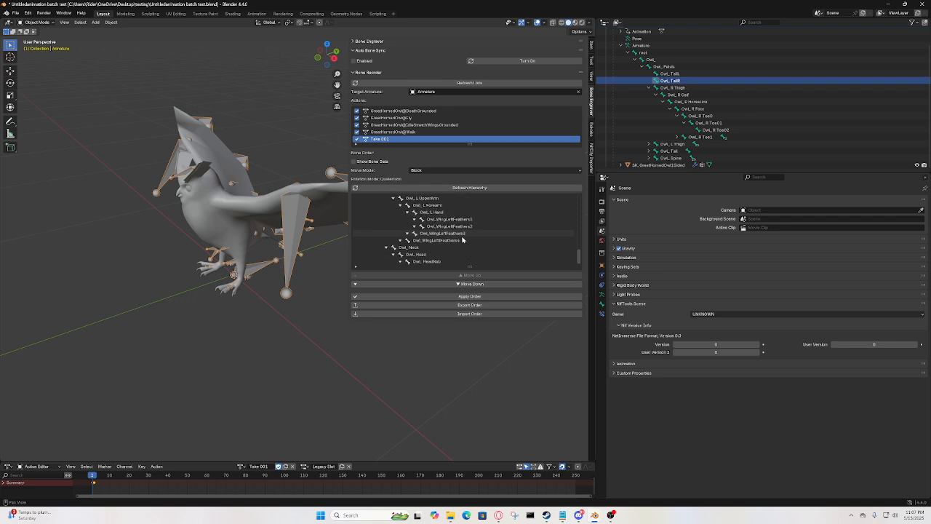
- Review the Bone Reorder hierarchy from the wing and head bones up to the root, then back down through the legs
{"action": "scroll", "coordinate": [461, 219], "scroll_direction": "down", "scroll_amount": 1}
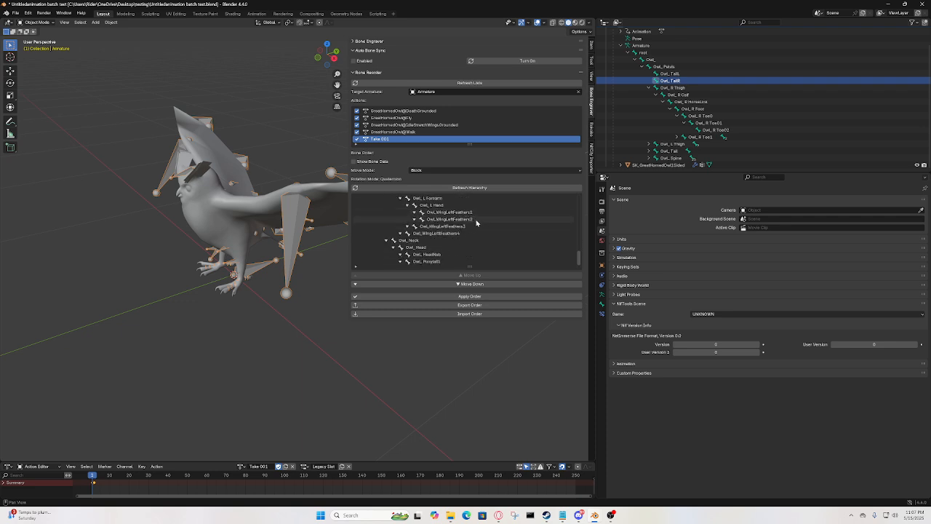
{"action": "scroll", "coordinate": [513, 228], "scroll_direction": "up", "scroll_amount": 12}
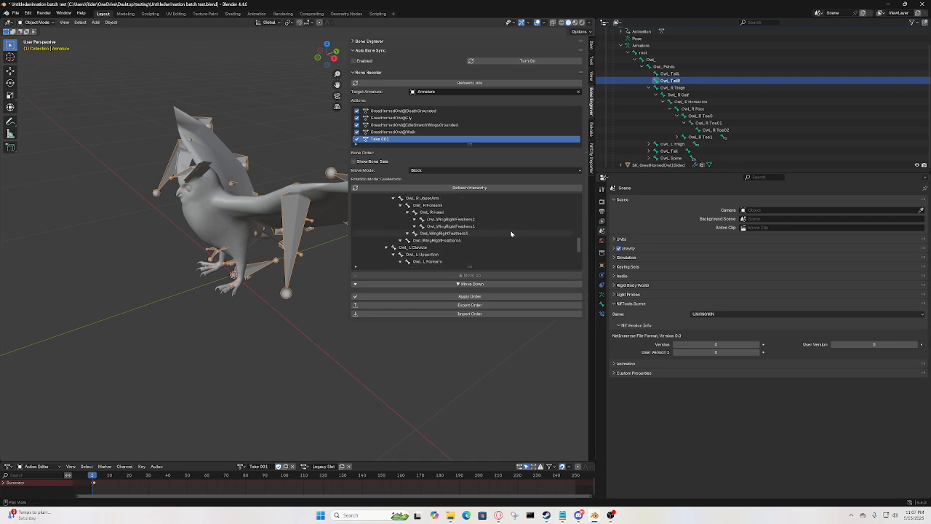
{"action": "scroll", "coordinate": [467, 227], "scroll_direction": "up", "scroll_amount": 18}
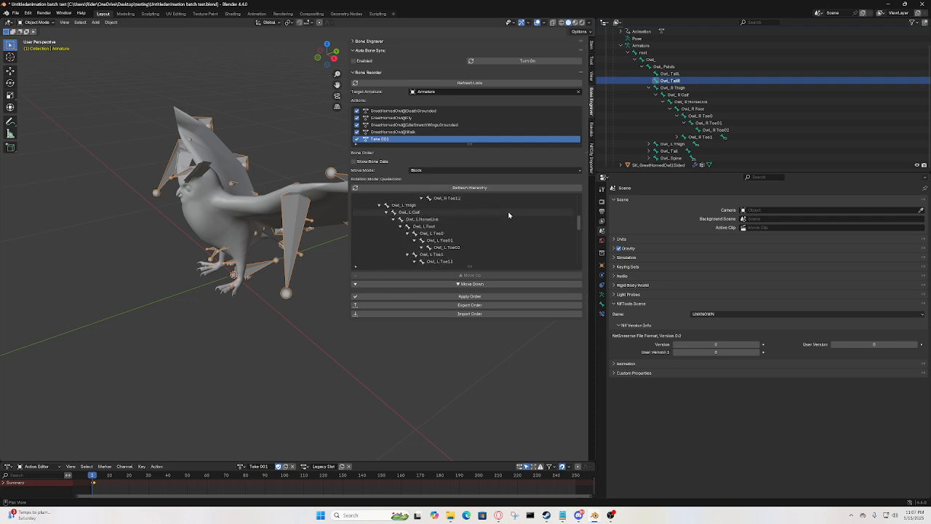
{"action": "scroll", "coordinate": [429, 217], "scroll_direction": "up", "scroll_amount": 4}
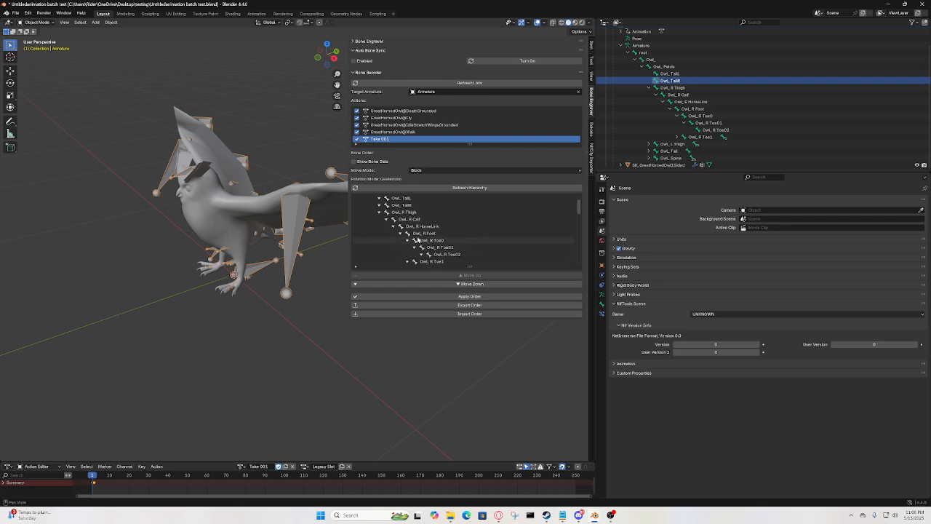
{"action": "scroll", "coordinate": [399, 223], "scroll_direction": "up", "scroll_amount": 2}
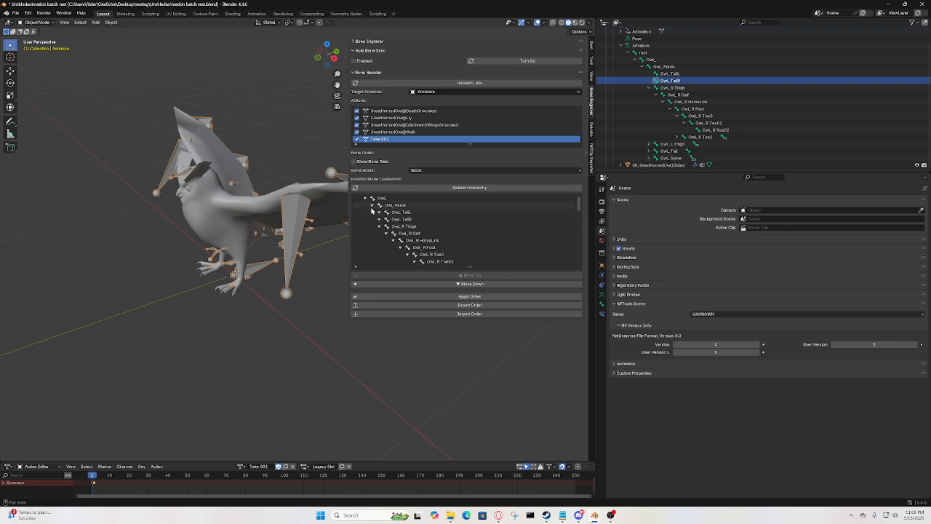
{"action": "scroll", "coordinate": [407, 249], "scroll_direction": "down", "scroll_amount": 10}
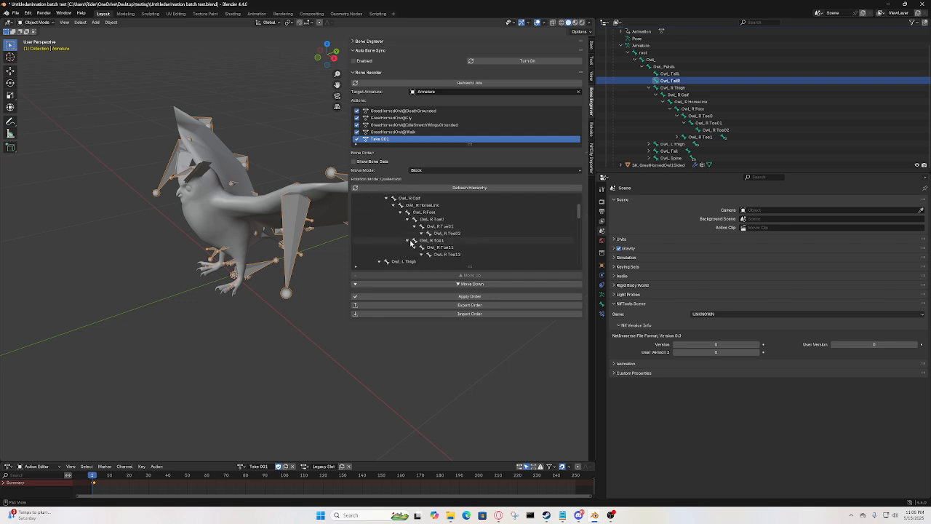
{"action": "scroll", "coordinate": [419, 247], "scroll_direction": "down", "scroll_amount": 6}
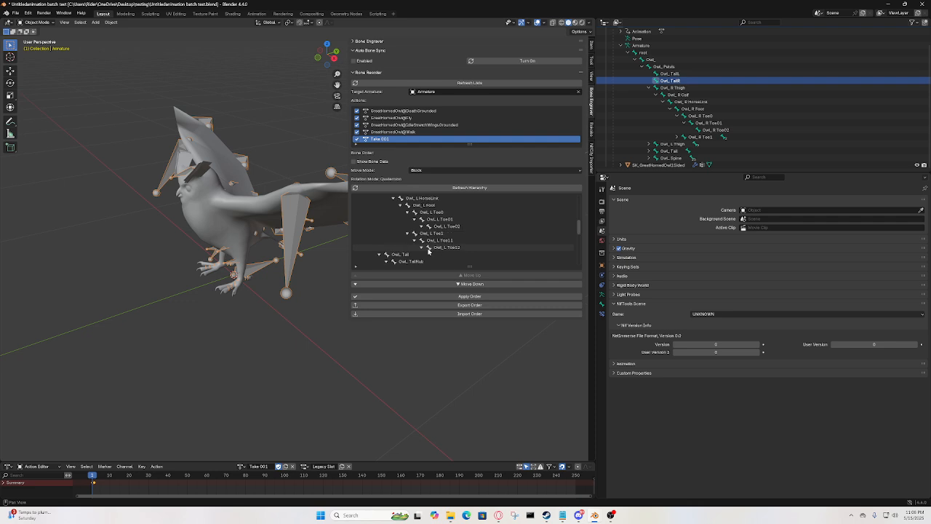
{"action": "scroll", "coordinate": [402, 228], "scroll_direction": "down", "scroll_amount": 6}
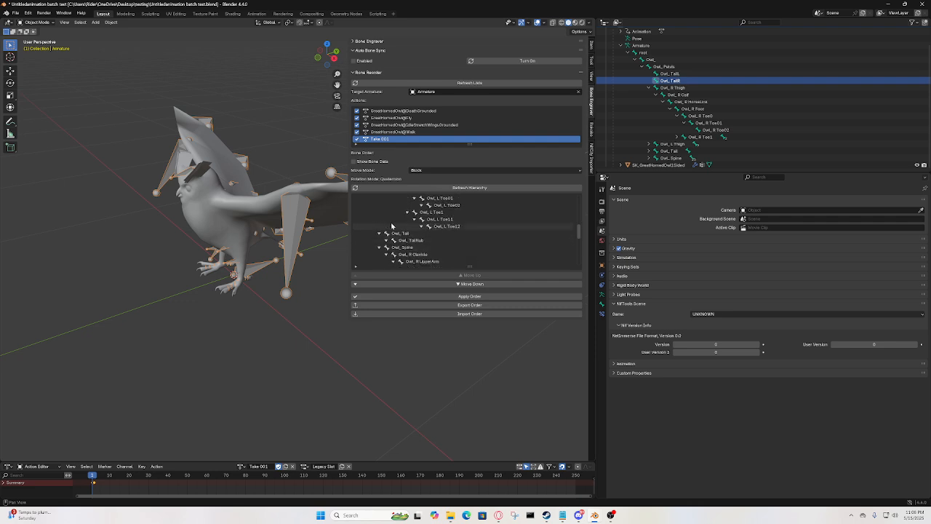
- Select the Owl_L Thigh bone in the Bone Reorder hierarchy and review its place among the leg and tail bones
{"action": "left_click", "coordinate": [379, 227]}
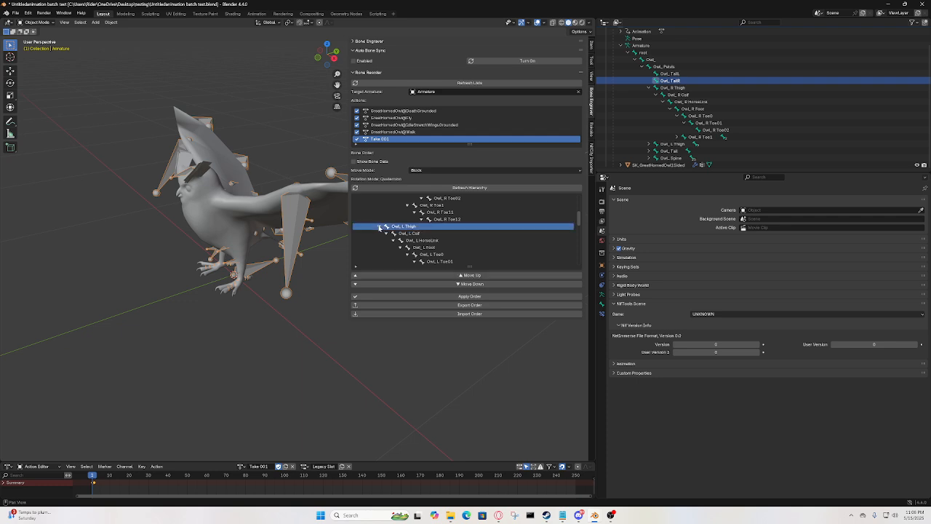
{"action": "scroll", "coordinate": [385, 227], "scroll_direction": "up", "scroll_amount": 2}
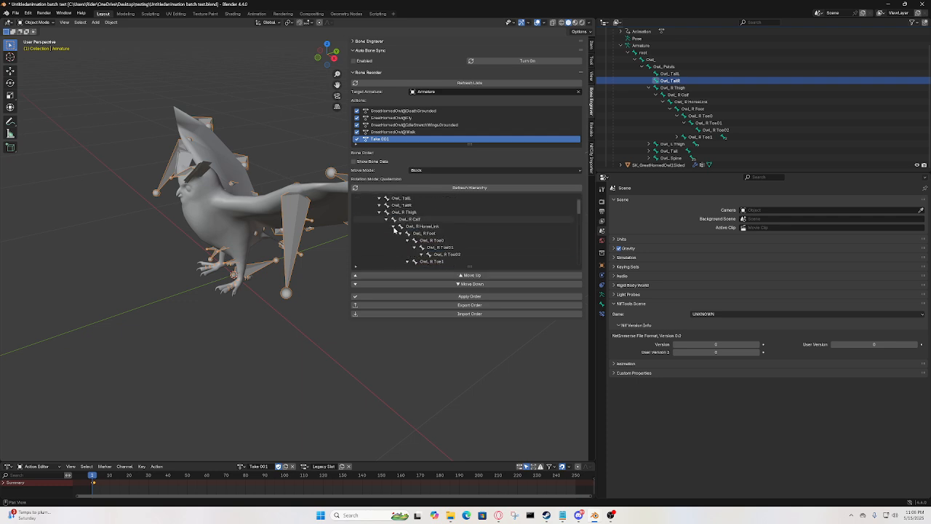
{"action": "scroll", "coordinate": [394, 228], "scroll_direction": "down", "scroll_amount": 6}
{"action": "scroll", "coordinate": [386, 221], "scroll_direction": "up", "scroll_amount": 14}
{"action": "scroll", "coordinate": [379, 214], "scroll_direction": "down", "scroll_amount": 12}
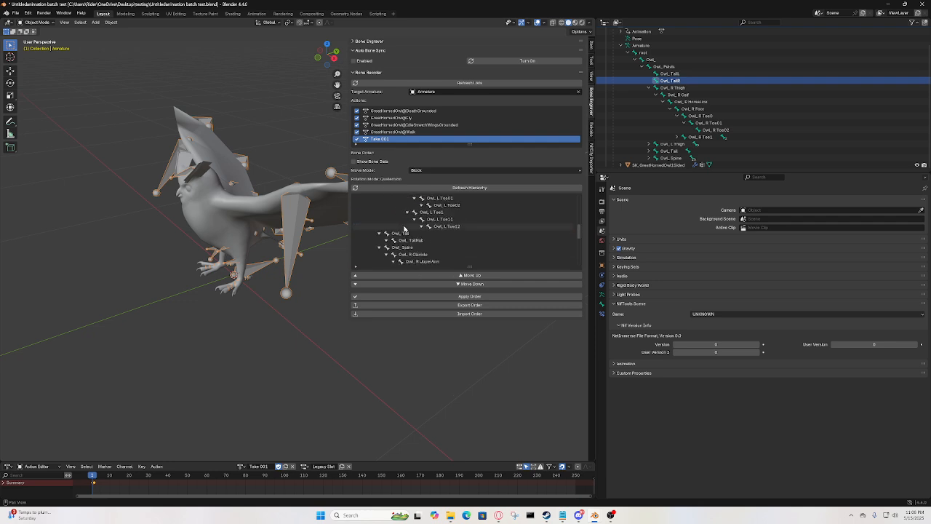
{"action": "scroll", "coordinate": [422, 240], "scroll_direction": "up", "scroll_amount": 15}
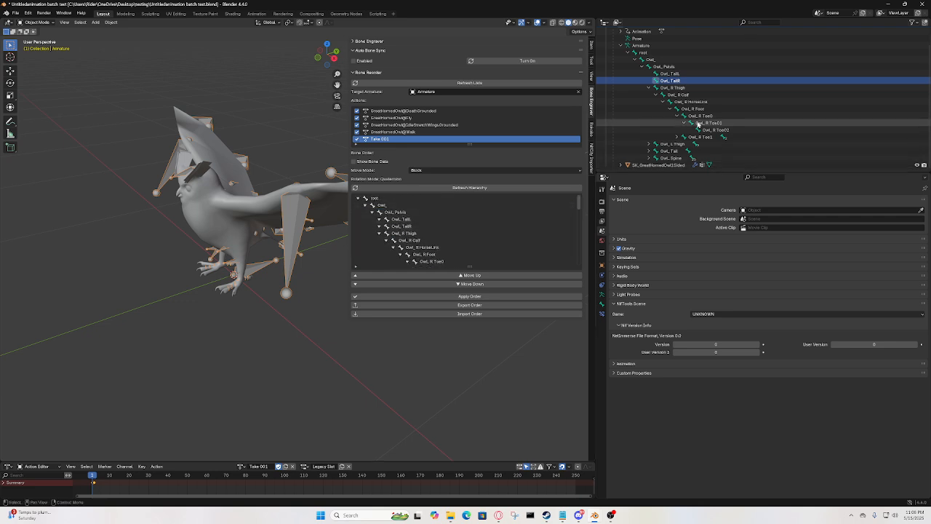
- Select Owl_TailR, then Owl_R Thigh in the Bone Reorder hierarchy, and review the bones below it down to the wings
{"action": "left_click", "coordinate": [422, 226]}
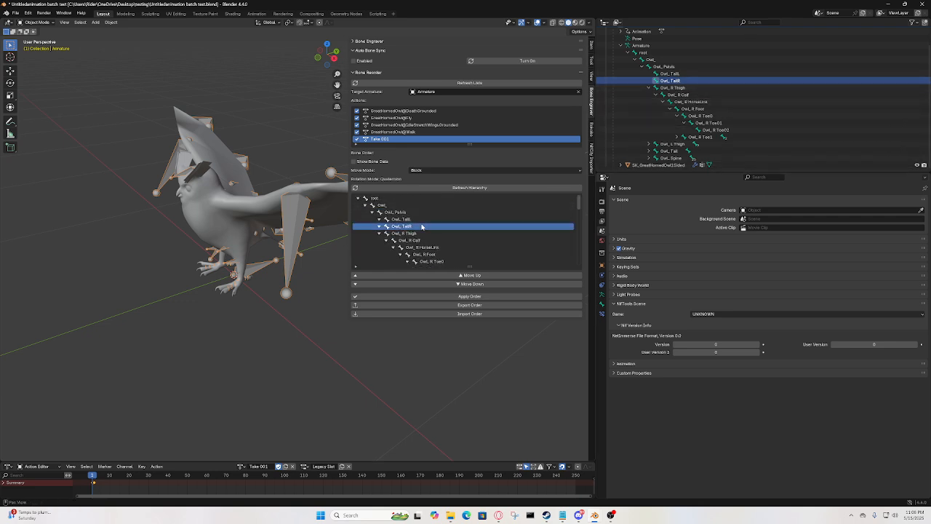
{"action": "key", "text": "F2"}
{"action": "left_click", "coordinate": [431, 234]}
{"action": "key", "text": "F2"}
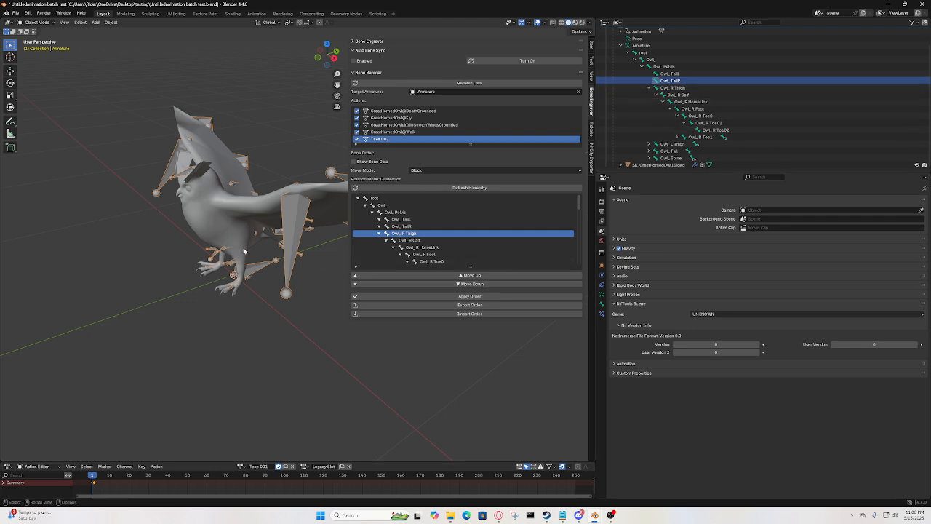
{"action": "scroll", "coordinate": [434, 228], "scroll_direction": "down", "scroll_amount": 1}
{"action": "scroll", "coordinate": [434, 227], "scroll_direction": "down", "scroll_amount": 16}
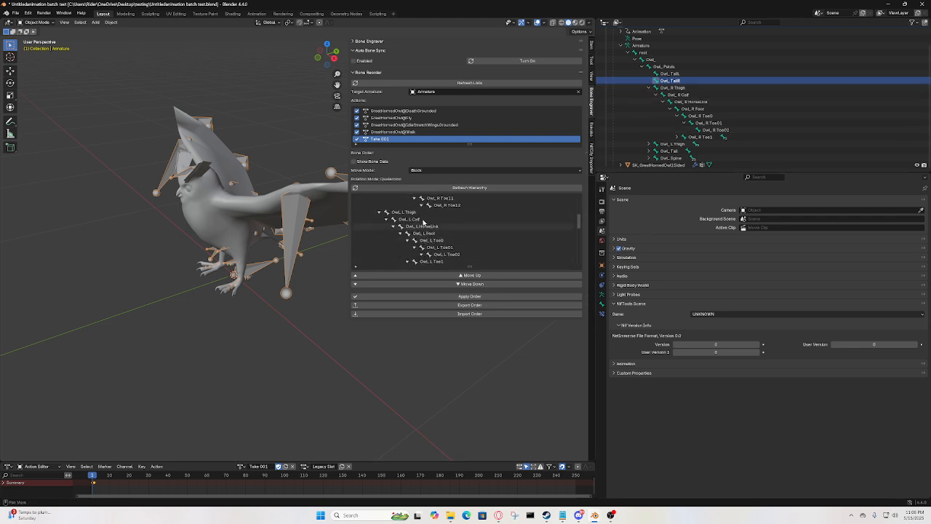
{"action": "scroll", "coordinate": [429, 237], "scroll_direction": "down", "scroll_amount": 4}
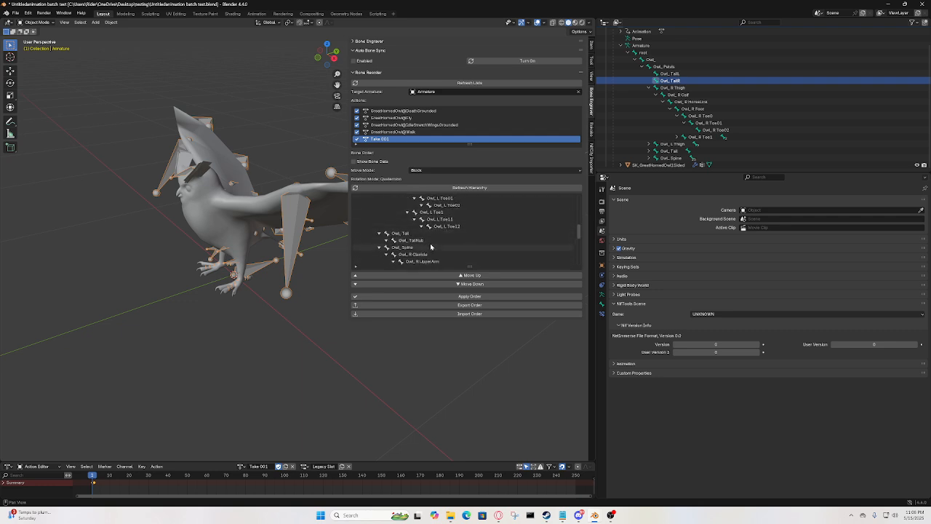
{"action": "scroll", "coordinate": [429, 242], "scroll_direction": "down", "scroll_amount": 9}
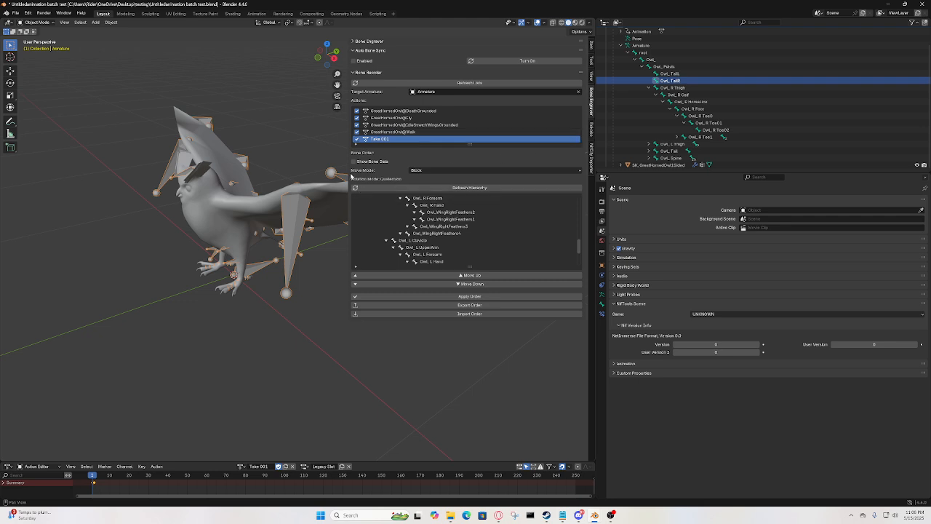
- Show the bone data in the hierarchy and widen the sidebar to examine each bone's forward axis, up axis and roll
{"action": "middle_click_drag", "start_coordinate": [305, 296], "coordinate": [283, 329]}
{"action": "middle_click_drag", "start_coordinate": [290, 269], "coordinate": [251, 312]}
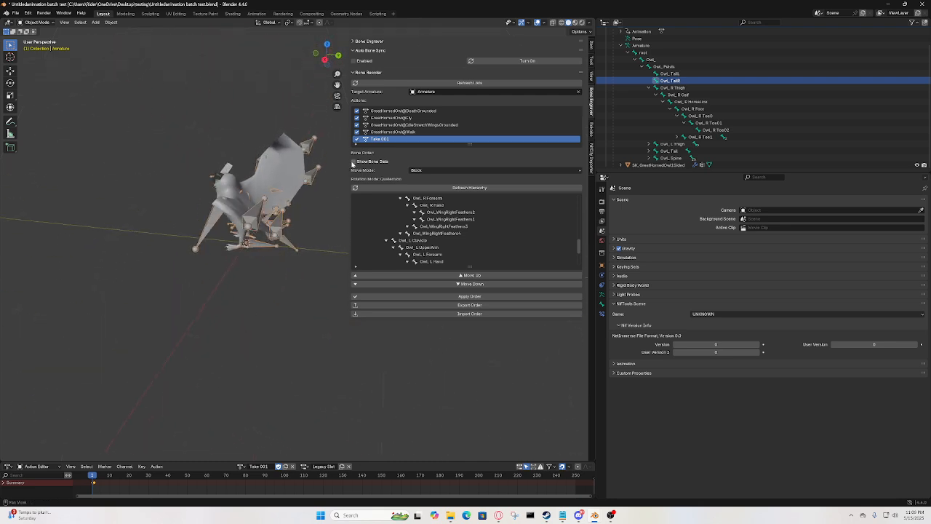
{"action": "middle_click_drag", "start_coordinate": [291, 222], "coordinate": [282, 220]}
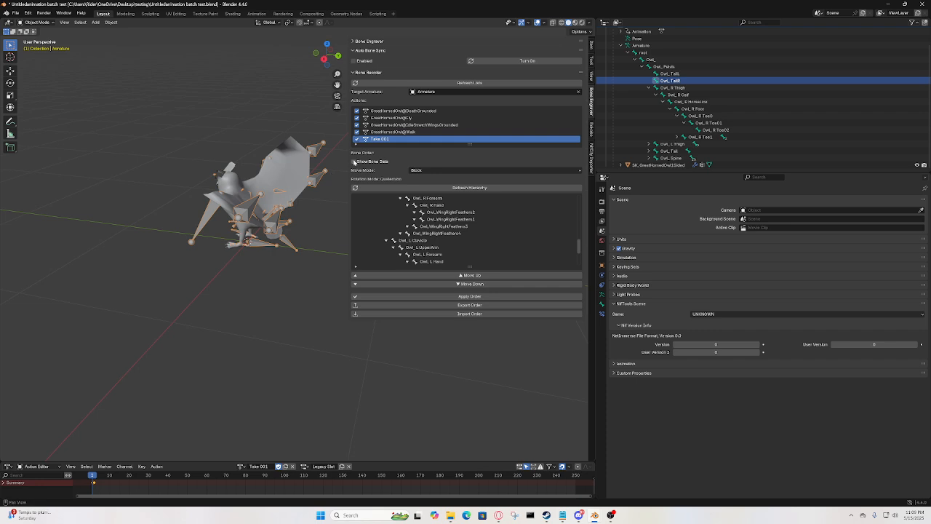
{"action": "left_click", "coordinate": [354, 161]}
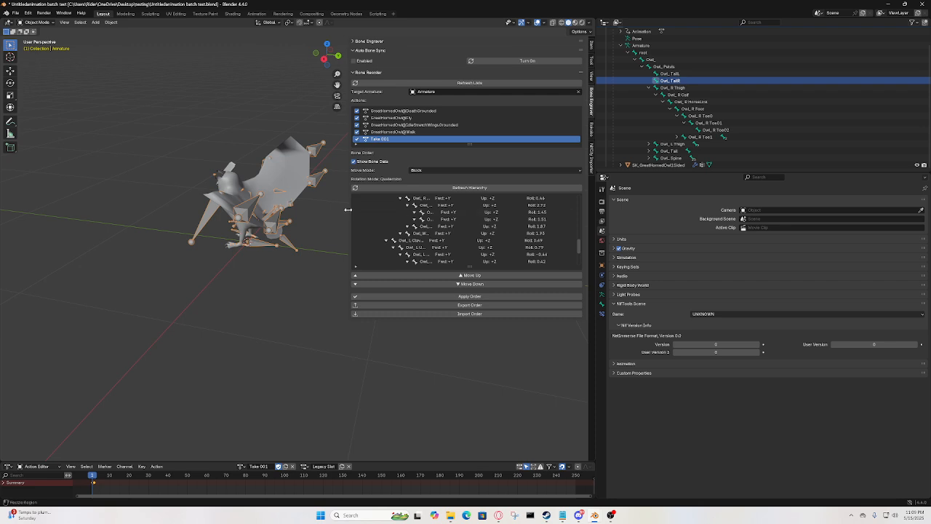
{"action": "left_click_drag", "start_coordinate": [348, 209], "coordinate": [245, 210]}
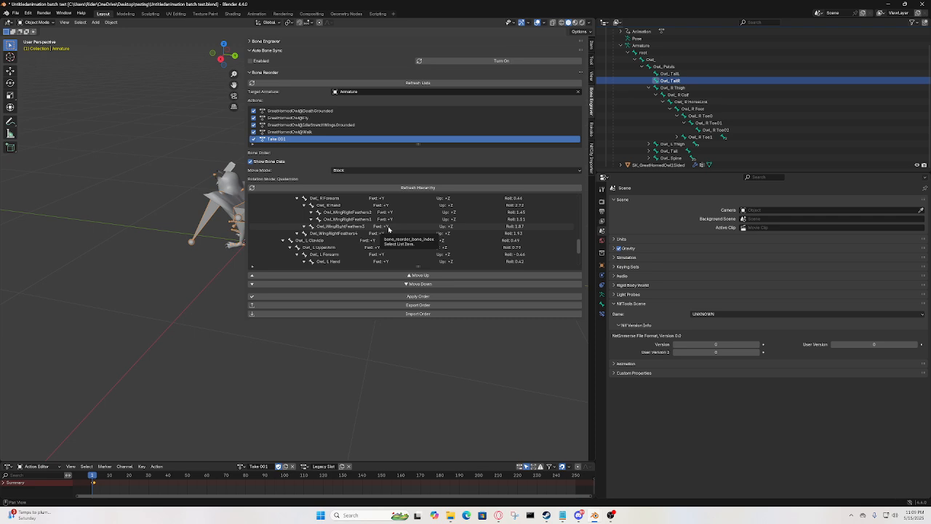
{"action": "scroll", "coordinate": [451, 201], "scroll_direction": "down", "scroll_amount": 5}
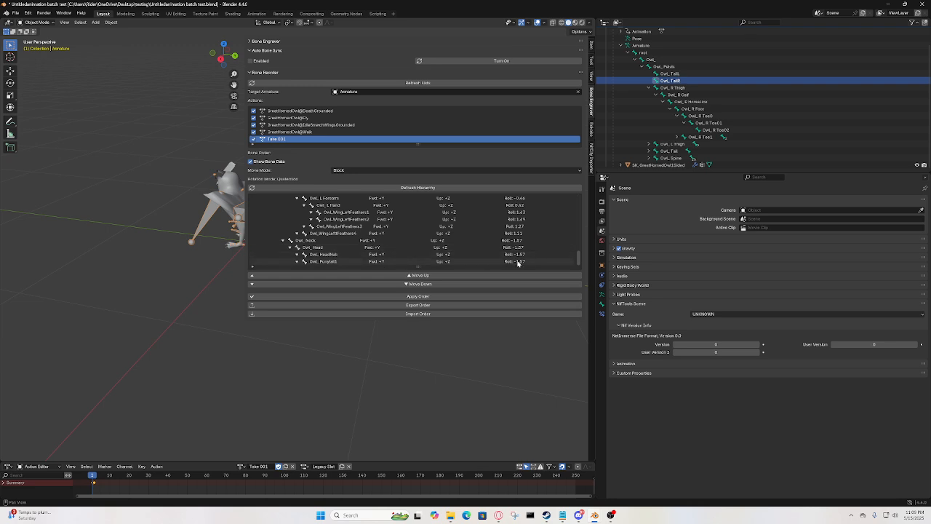
{"action": "scroll", "coordinate": [519, 258], "scroll_direction": "down", "scroll_amount": 8}
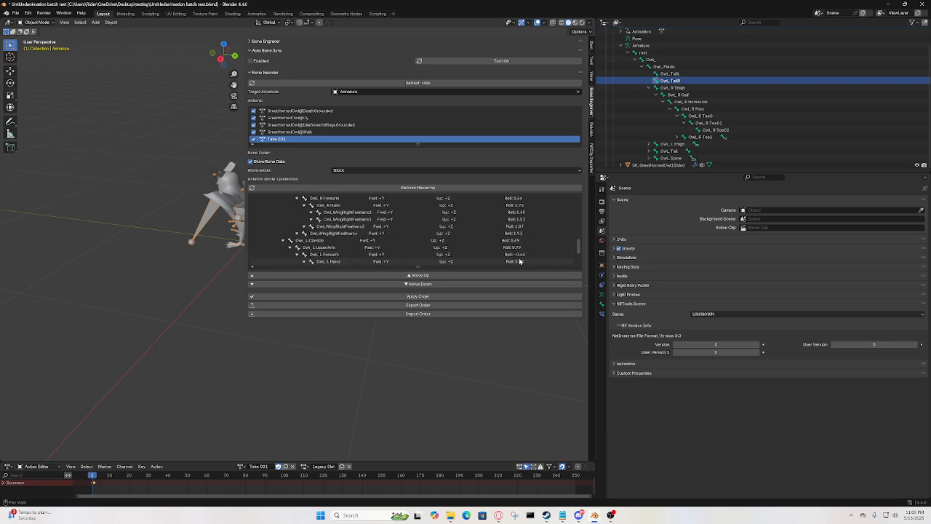
{"action": "scroll", "coordinate": [523, 248], "scroll_direction": "up", "scroll_amount": 3}
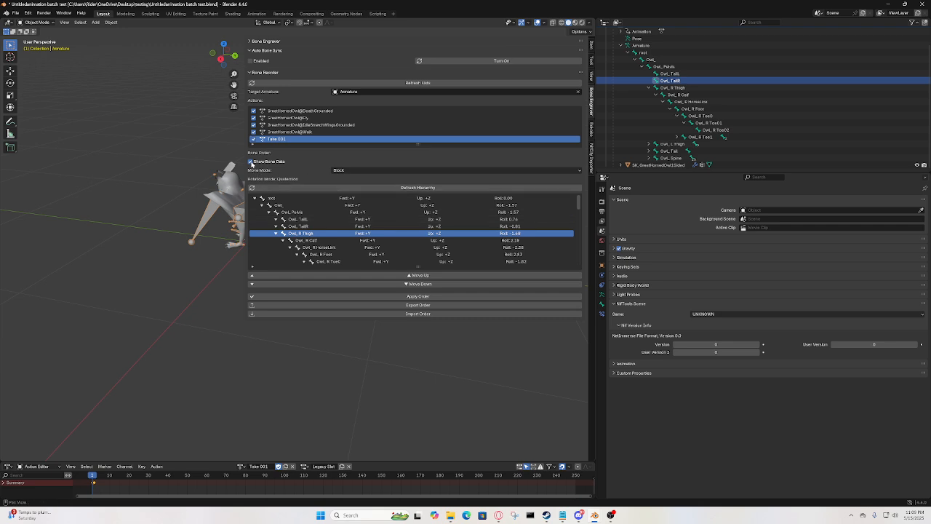
- Hide the bone data again and resize the sidebar, keeping the bone hierarchy's full names readable beside the owl
{"action": "left_click", "coordinate": [252, 161]}
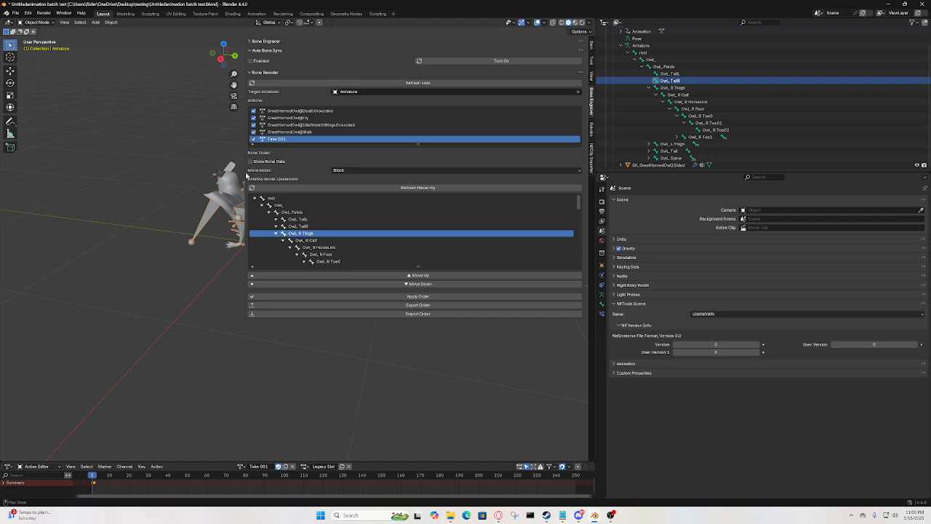
{"action": "left_click_drag", "start_coordinate": [243, 172], "coordinate": [379, 172]}
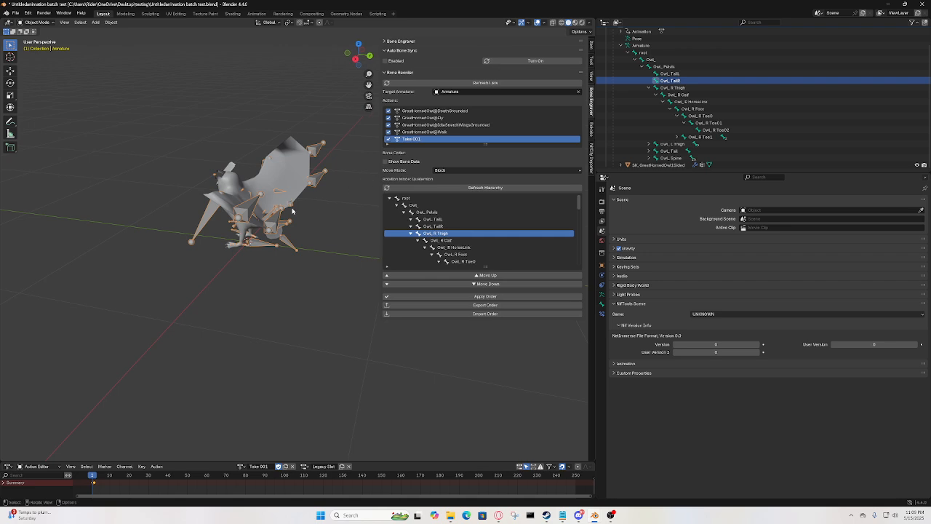
{"action": "middle_click_drag", "start_coordinate": [323, 218], "coordinate": [254, 233]}
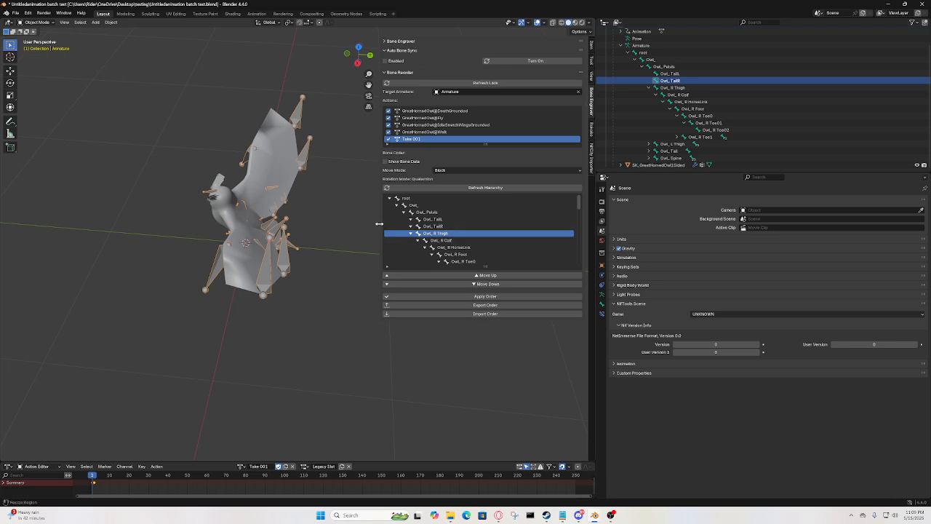
{"action": "left_click_drag", "start_coordinate": [379, 224], "coordinate": [283, 224]}
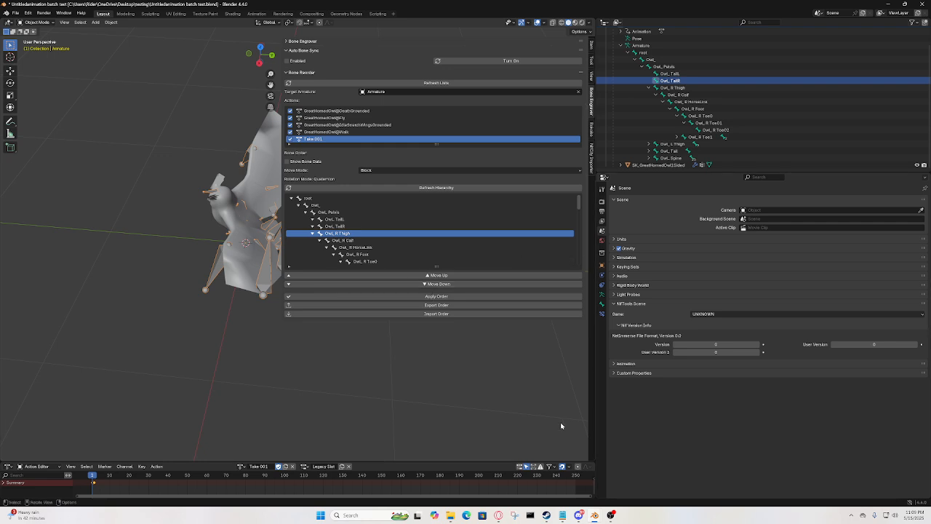
- View the file browsers for exporting and importing the bone order, cancelling each one
{"action": "left_click", "coordinate": [436, 304]}
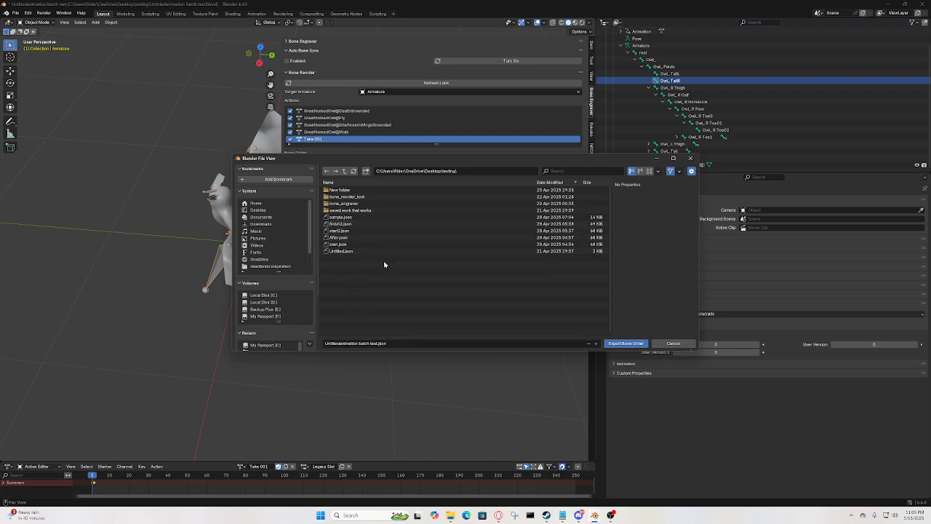
{"action": "left_click", "coordinate": [673, 343]}
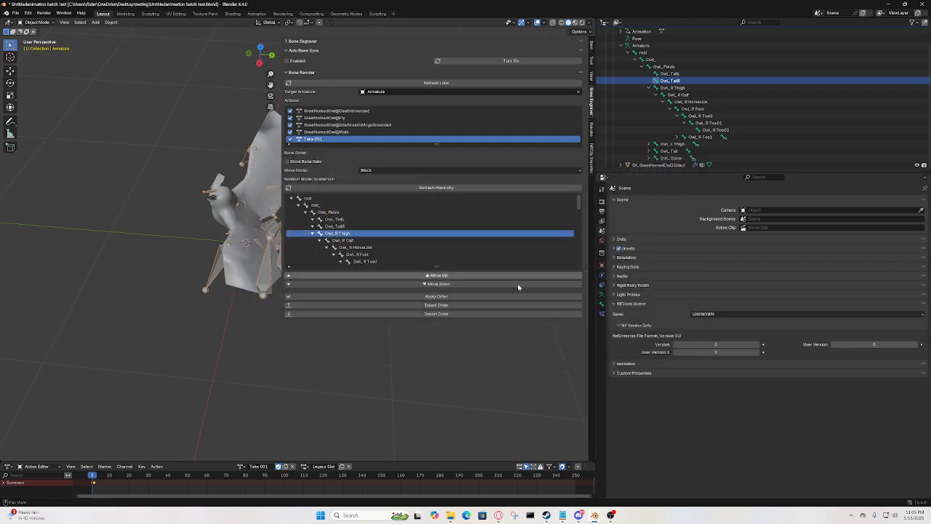
{"action": "left_click", "coordinate": [476, 317]}
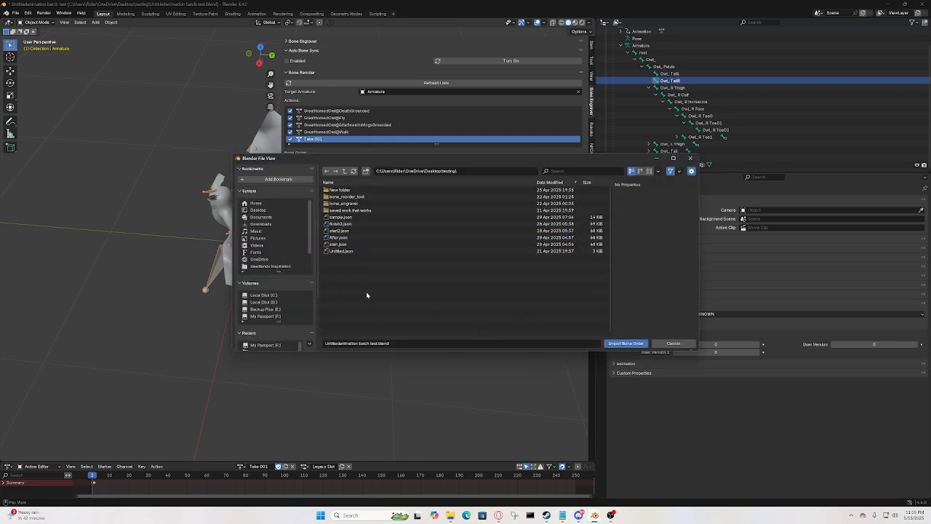
{"action": "left_click", "coordinate": [670, 342]}
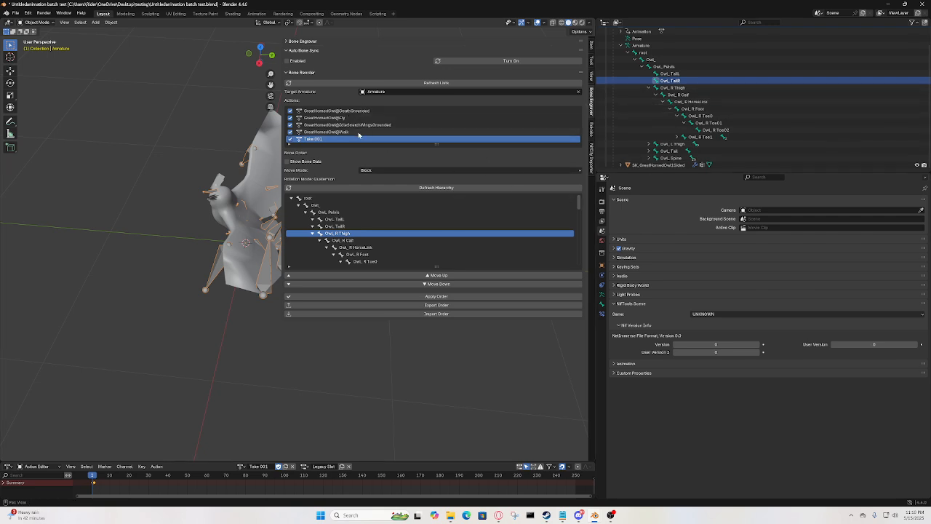
- Select the root bone in the Bone Reorder hierarchy and the Owl_L Thigh bone in the Outliner for comparison
{"action": "left_click", "coordinate": [308, 199]}
{"action": "scroll", "coordinate": [384, 234], "scroll_direction": "down", "scroll_amount": 5}
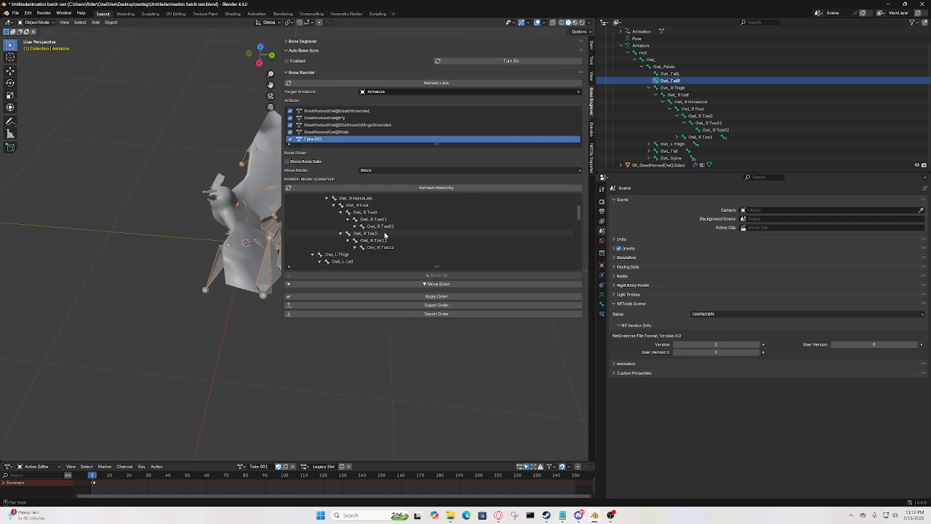
{"action": "scroll", "coordinate": [385, 234], "scroll_direction": "down", "scroll_amount": 2}
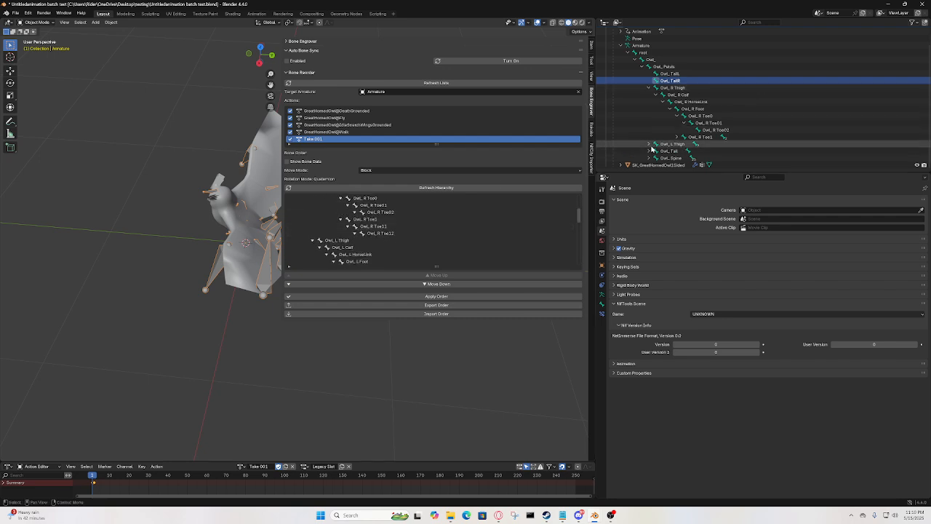
{"action": "left_click", "coordinate": [674, 144]}
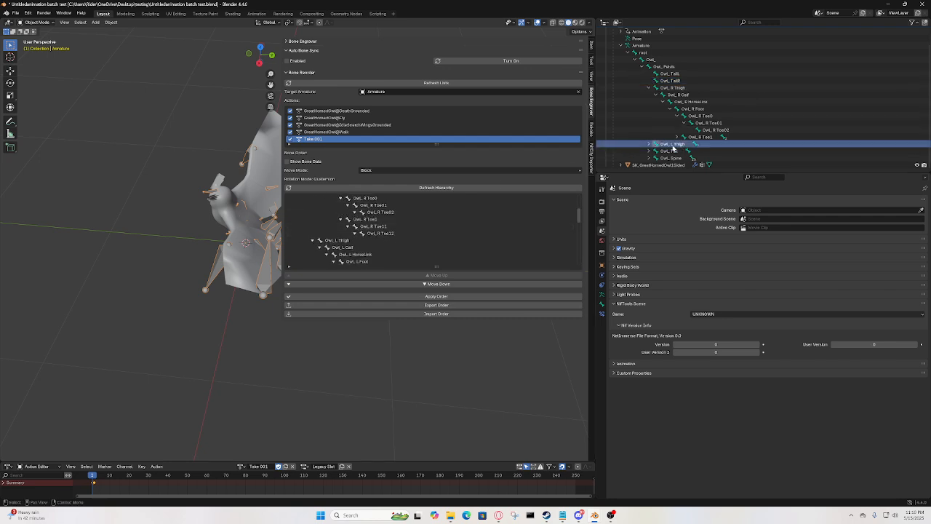
- Select Owl_R Thigh in the Outliner, collapse its child bones and compare the thigh order with the Bone Reorder hierarchy
{"action": "left_click", "coordinate": [675, 88]}
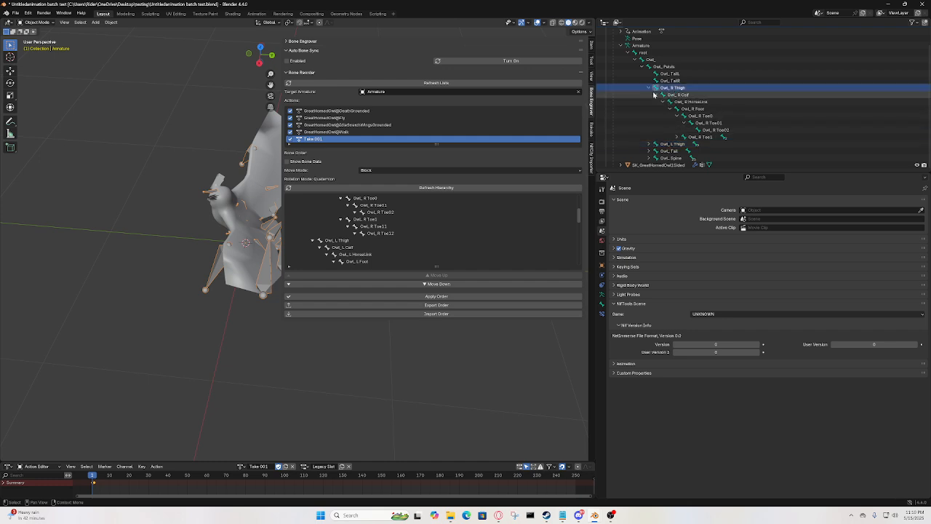
{"action": "left_click", "coordinate": [649, 87]}
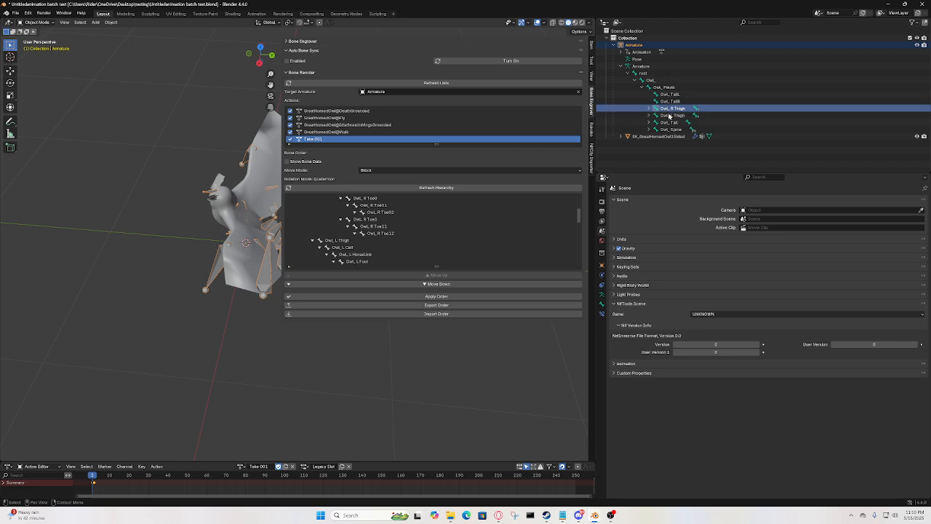
{"action": "scroll", "coordinate": [484, 201], "scroll_direction": "down", "scroll_amount": 1}
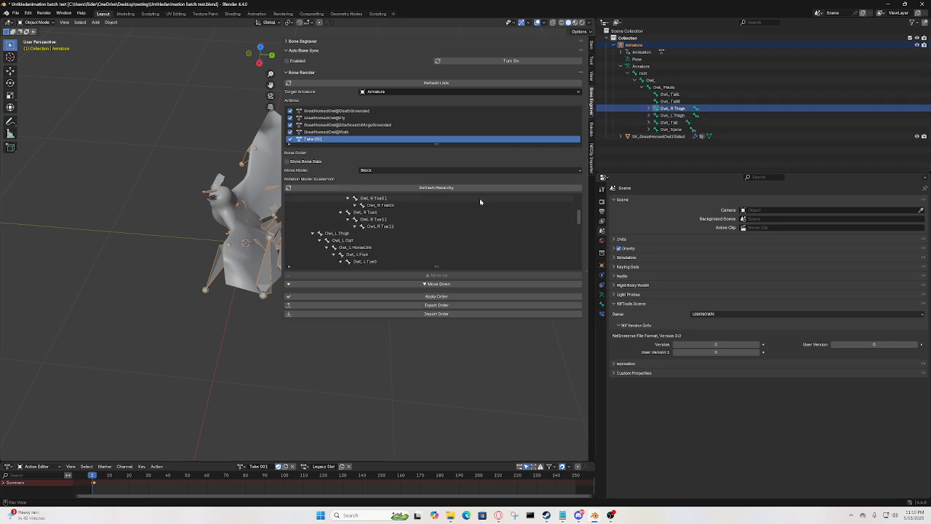
{"action": "scroll", "coordinate": [392, 240], "scroll_direction": "down", "scroll_amount": 5}
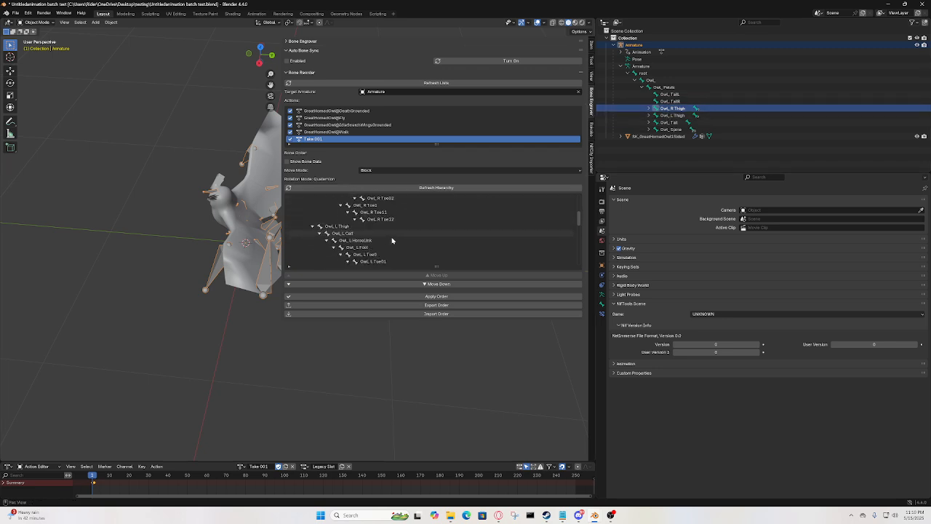
{"action": "scroll", "coordinate": [394, 233], "scroll_direction": "up", "scroll_amount": 6}
- Try moving the Owl_L Thigh block above Owl_R Thigh in the bone hierarchy and discard the unapplied order by refreshing the hierarchy
{"action": "left_click", "coordinate": [347, 244]}
{"action": "scroll", "coordinate": [416, 235], "scroll_direction": "up", "scroll_amount": 8}
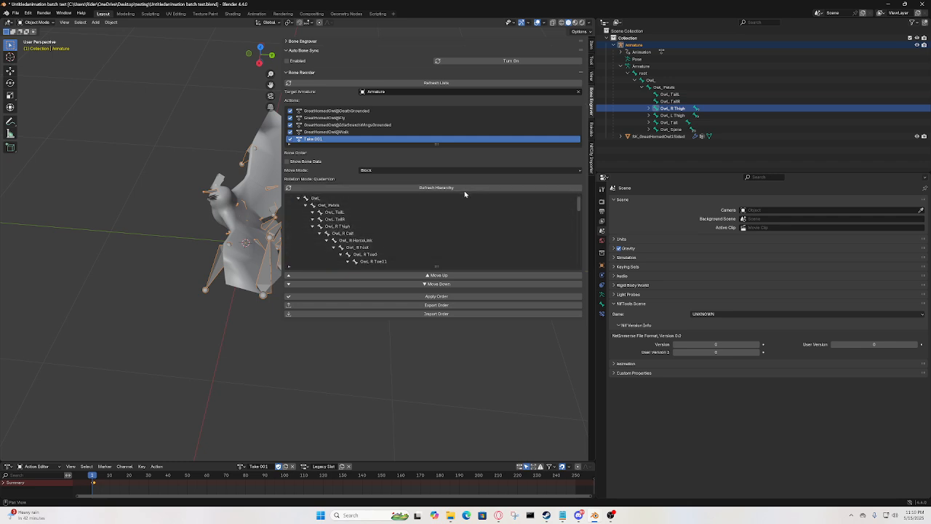
{"action": "scroll", "coordinate": [407, 222], "scroll_direction": "down", "scroll_amount": 5}
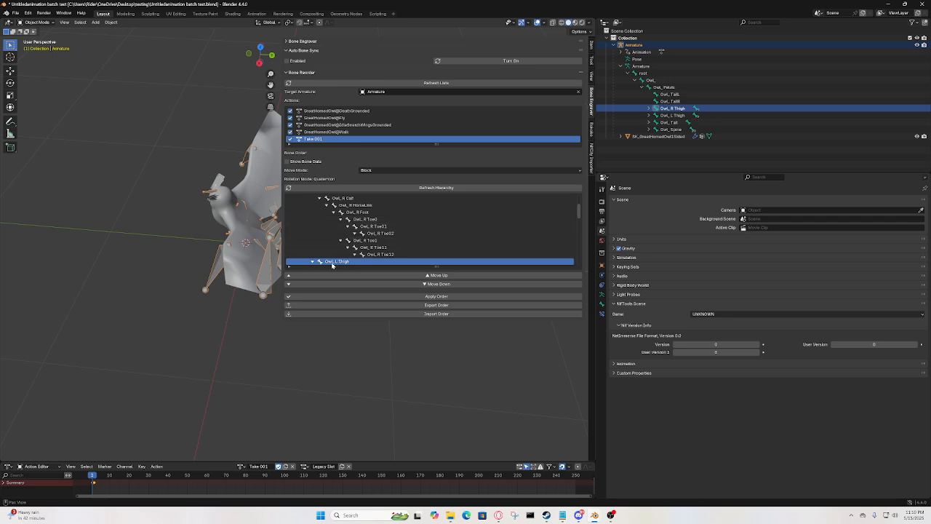
{"action": "left_click", "coordinate": [408, 275]}
{"action": "scroll", "coordinate": [352, 210], "scroll_direction": "up", "scroll_amount": 3}
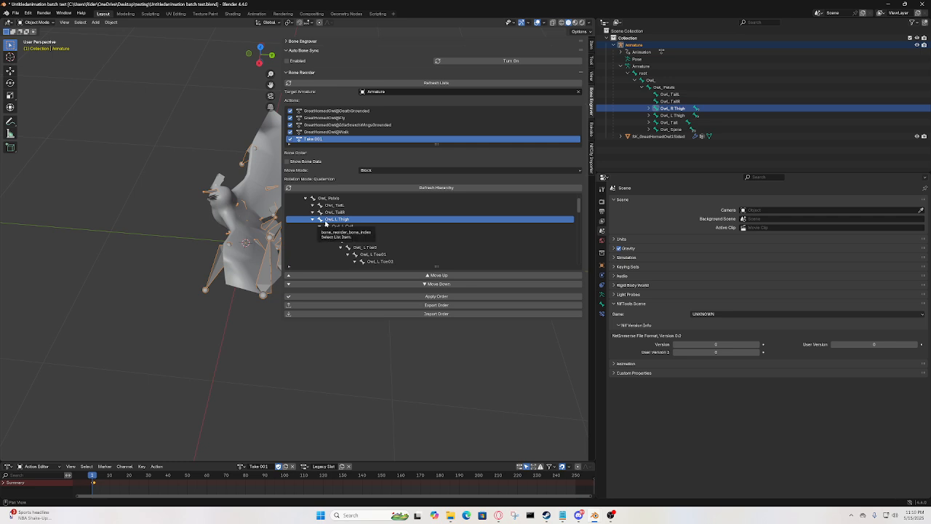
{"action": "scroll", "coordinate": [341, 226], "scroll_direction": "down", "scroll_amount": 7}
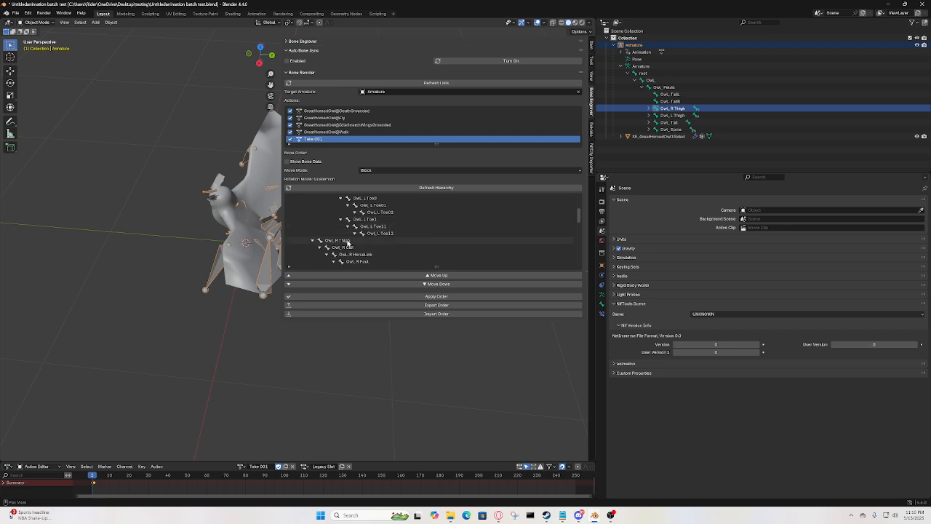
{"action": "scroll", "coordinate": [348, 242], "scroll_direction": "down", "scroll_amount": 4}
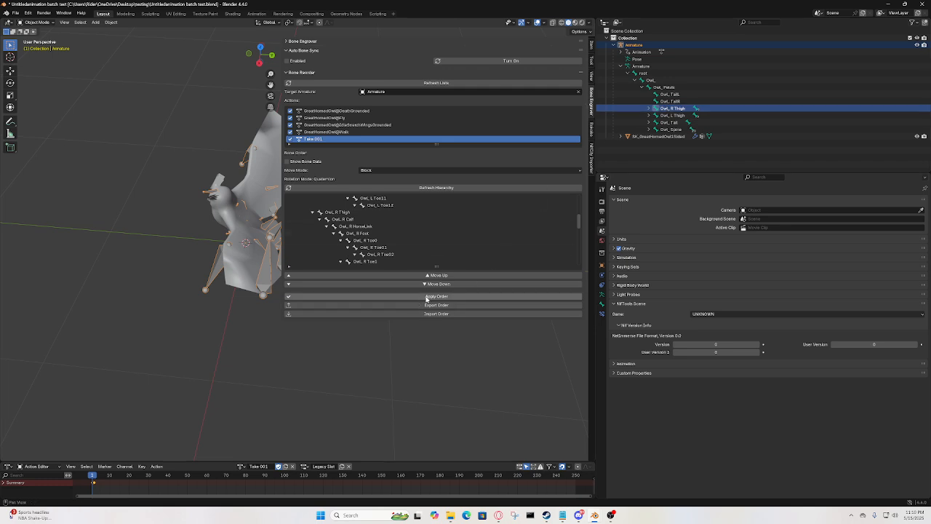
{"action": "left_click", "coordinate": [440, 189]}
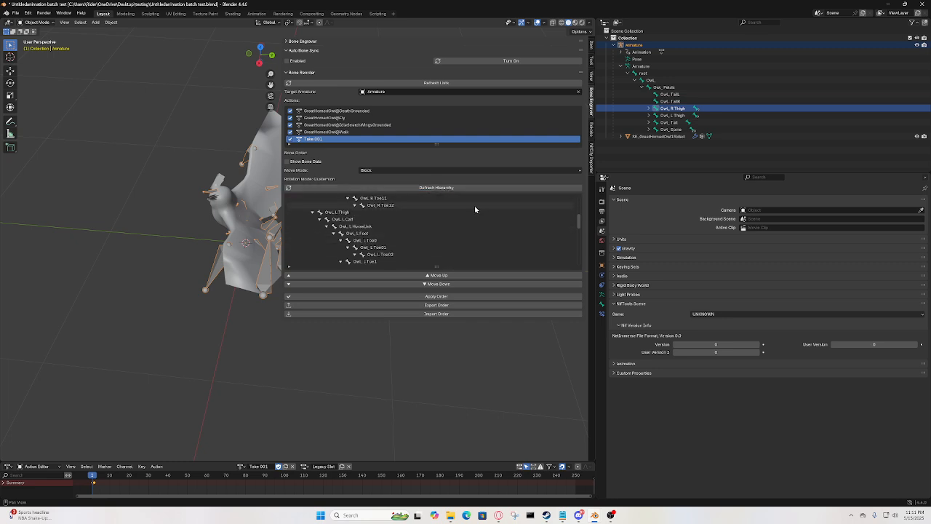
- Move the Owl_L Thigh block above Owl_R Thigh in the bone hierarchy and apply the new order to the armature
{"action": "scroll", "coordinate": [405, 247], "scroll_direction": "up", "scroll_amount": 5}
{"action": "left_click", "coordinate": [346, 212]}
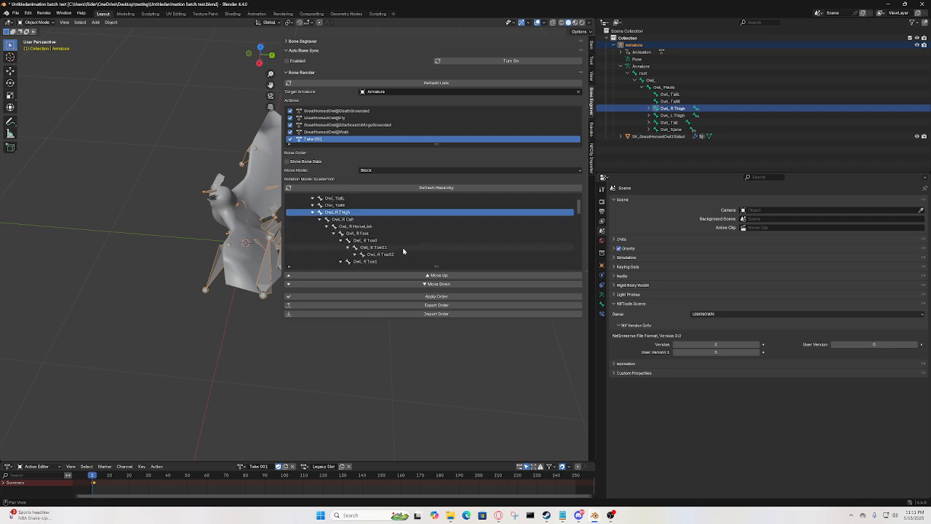
{"action": "scroll", "coordinate": [351, 238], "scroll_direction": "down", "scroll_amount": 3}
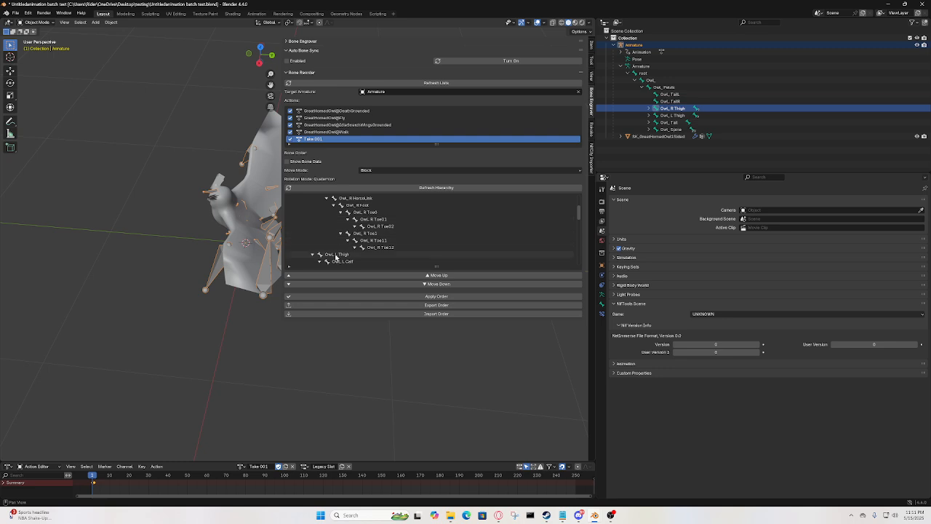
{"action": "scroll", "coordinate": [335, 257], "scroll_direction": "down", "scroll_amount": 2}
{"action": "left_click", "coordinate": [390, 240]}
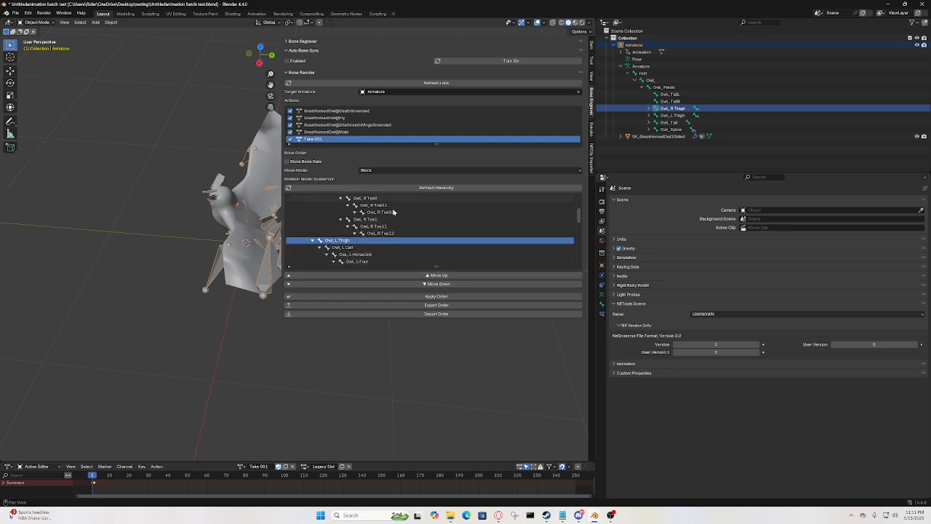
{"action": "left_click", "coordinate": [430, 275]}
{"action": "scroll", "coordinate": [415, 233], "scroll_direction": "up", "scroll_amount": 5}
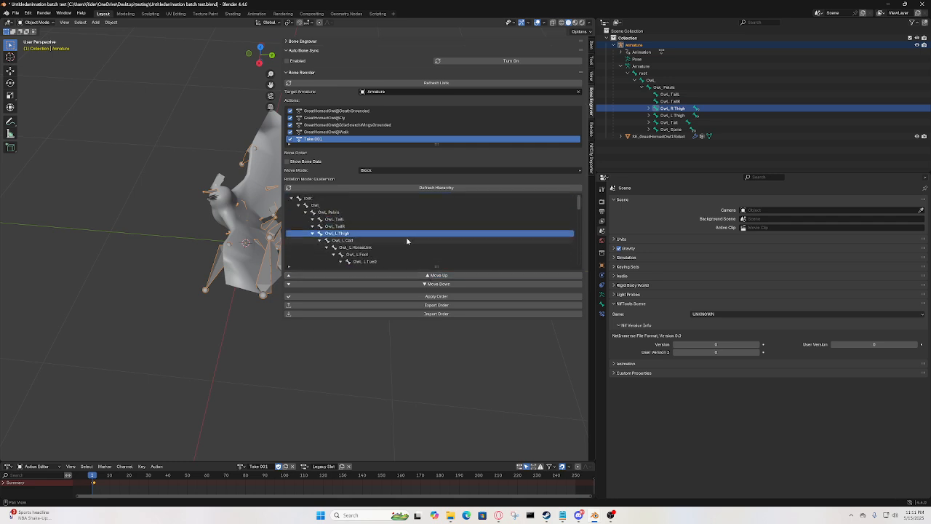
{"action": "scroll", "coordinate": [392, 234], "scroll_direction": "down", "scroll_amount": 5}
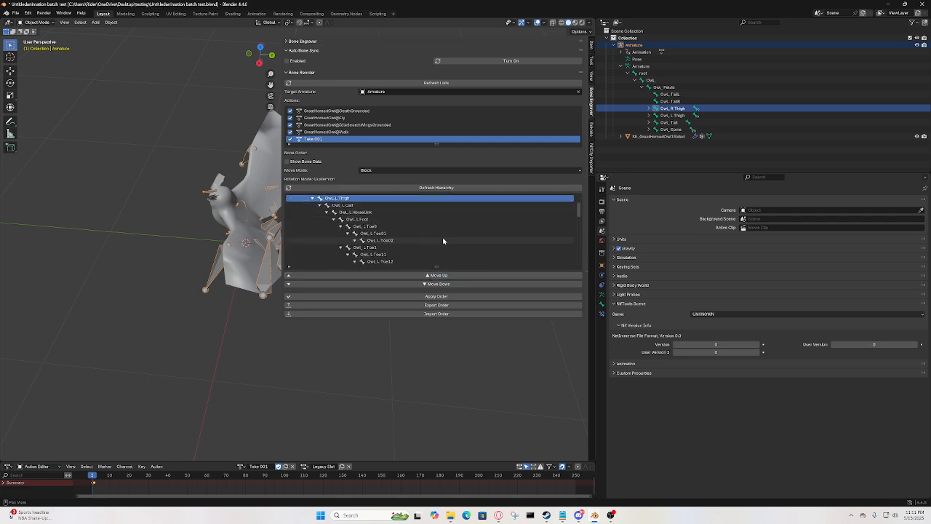
{"action": "left_click", "coordinate": [456, 298]}
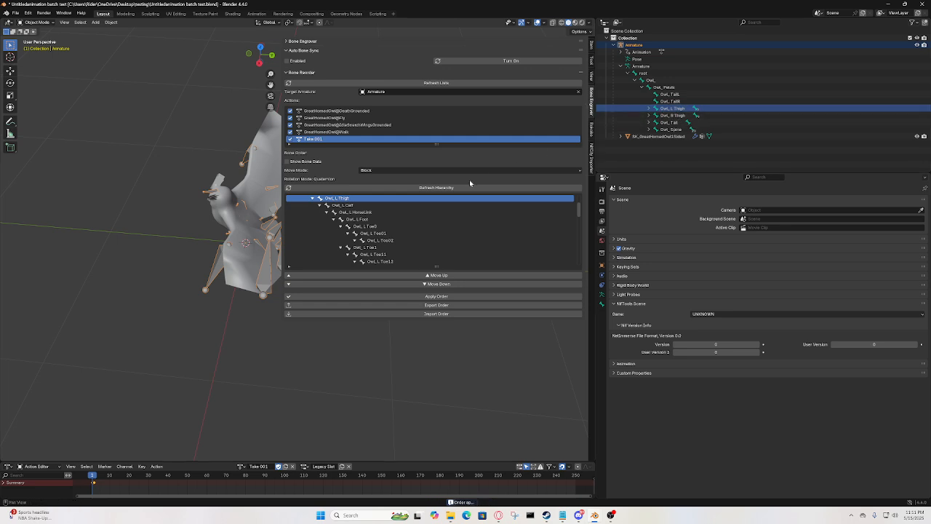
- Load the GreatHornedOwl@DeathGrounded action and inspect the owl's animation with the reordered bones from several angles
{"action": "scroll", "coordinate": [339, 258], "scroll_direction": "down", "scroll_amount": 1}
{"action": "middle_click_drag", "start_coordinate": [239, 299], "coordinate": [293, 353]}
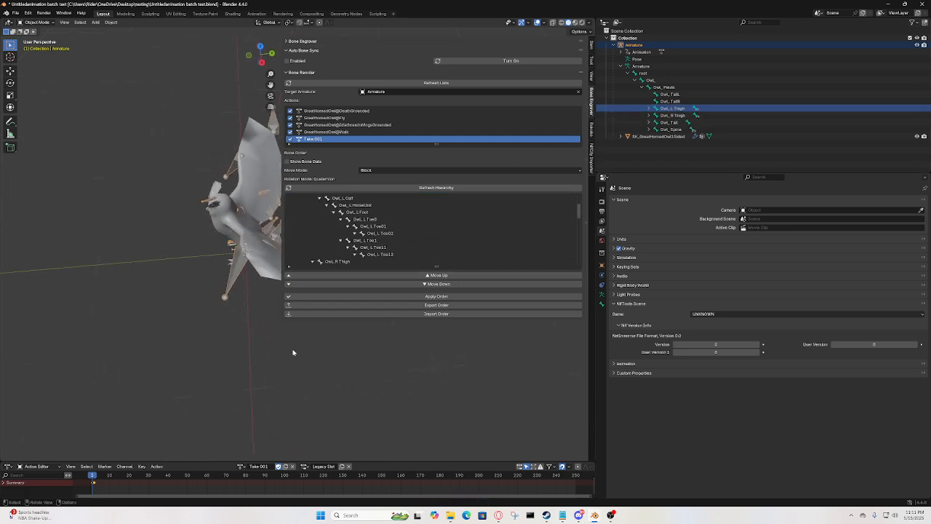
{"action": "middle_click_drag", "start_coordinate": [361, 362], "coordinate": [231, 363]}
{"action": "left_click", "coordinate": [242, 466]}
{"action": "left_click", "coordinate": [273, 385]}
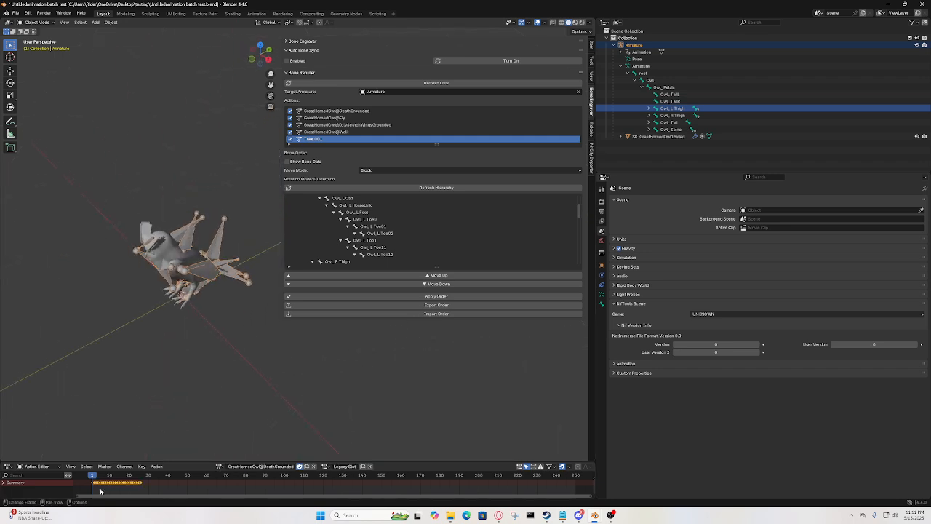
{"action": "mouse_move", "coordinate": [93, 476]}
{"action": "left_mouse_down"}
{"action": "mouse_move", "coordinate": [143, 474]}
{"action": "mouse_move", "coordinate": [93, 469]}
{"action": "left_mouse_up"}
{"action": "mouse_move", "coordinate": [316, 337]}
{"action": "middle_mouse_down"}
{"action": "mouse_move", "coordinate": [283, 328]}
{"action": "mouse_move", "coordinate": [286, 337]}
{"action": "mouse_move", "coordinate": [269, 339]}
{"action": "mouse_move", "coordinate": [289, 354]}
{"action": "mouse_move", "coordinate": [307, 348]}
{"action": "middle_mouse_up"}
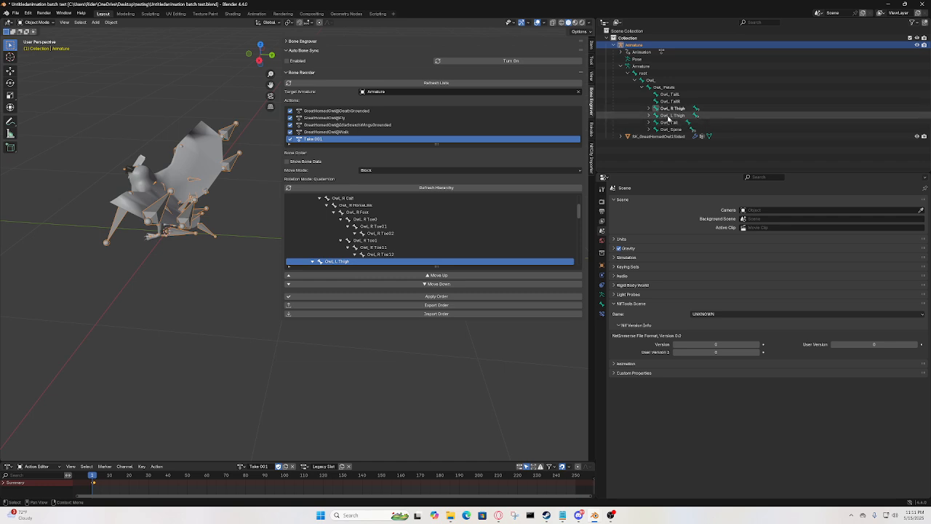
- Examine the order of the Owl_R Thigh and Owl_L Thigh chains in the bone hierarchy and the owl's pose
{"action": "scroll", "coordinate": [434, 241], "scroll_direction": "down", "scroll_amount": 4}
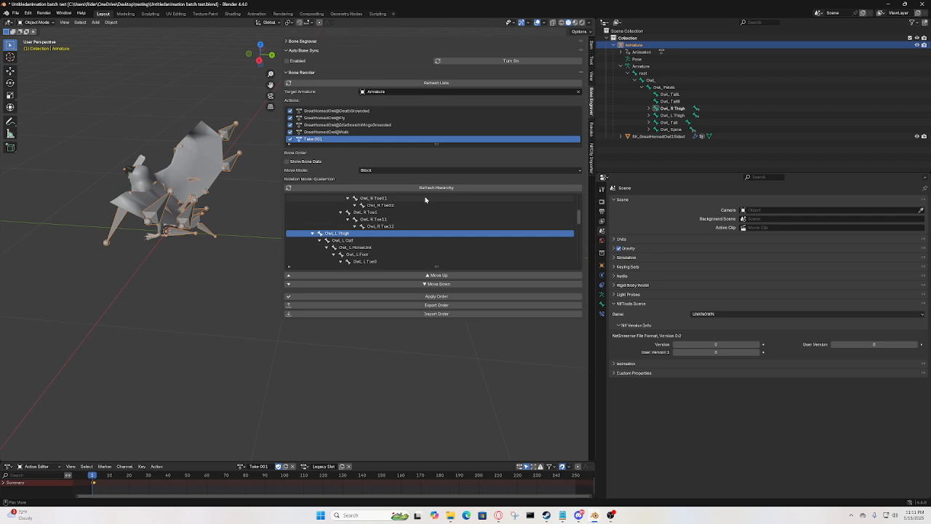
{"action": "scroll", "coordinate": [413, 241], "scroll_direction": "up", "scroll_amount": 10}
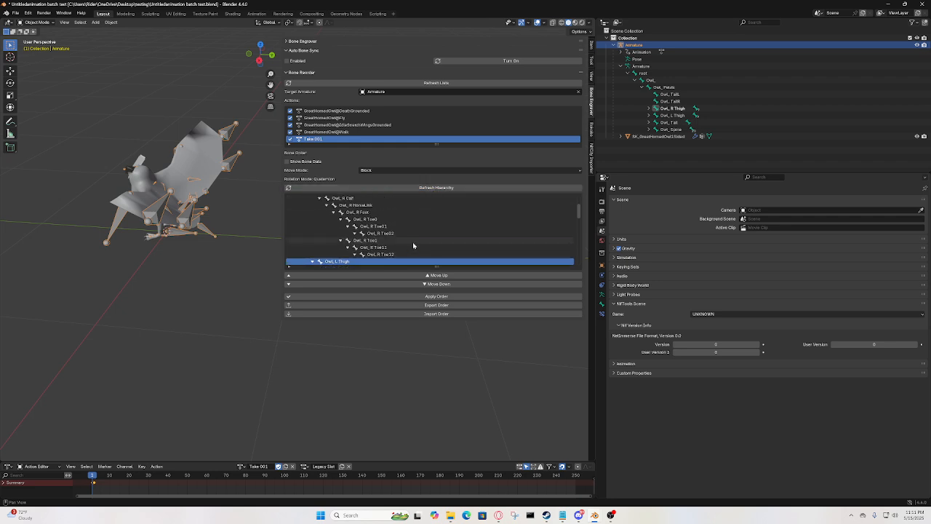
{"action": "scroll", "coordinate": [383, 247], "scroll_direction": "down", "scroll_amount": 8}
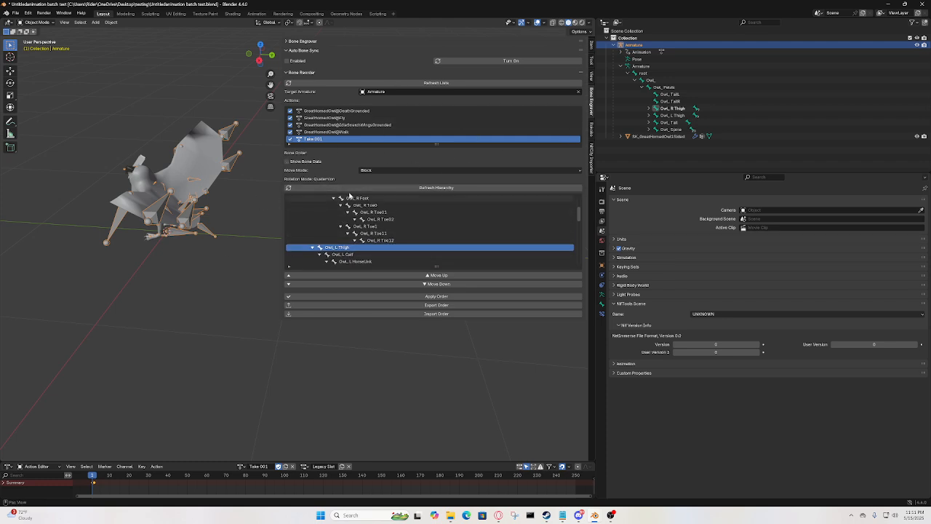
{"action": "middle_click_drag", "start_coordinate": [240, 218], "coordinate": [232, 243]}
{"action": "scroll", "coordinate": [392, 207], "scroll_direction": "down", "scroll_amount": 3}
{"action": "scroll", "coordinate": [392, 207], "scroll_direction": "down", "scroll_amount": 2}
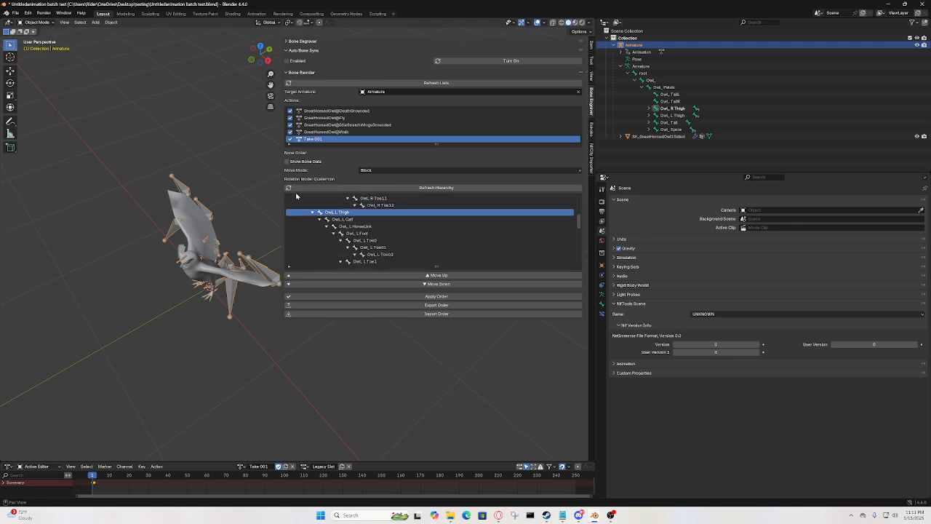
- Review the bone Move Mode options and change the mode from Block to Branch
{"action": "left_click", "coordinate": [362, 171]}
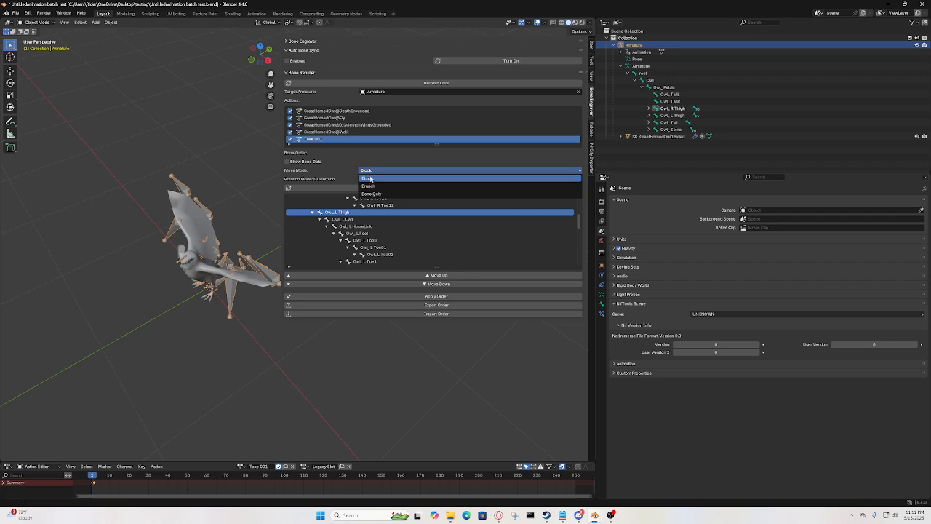
{"action": "left_click", "coordinate": [370, 179]}
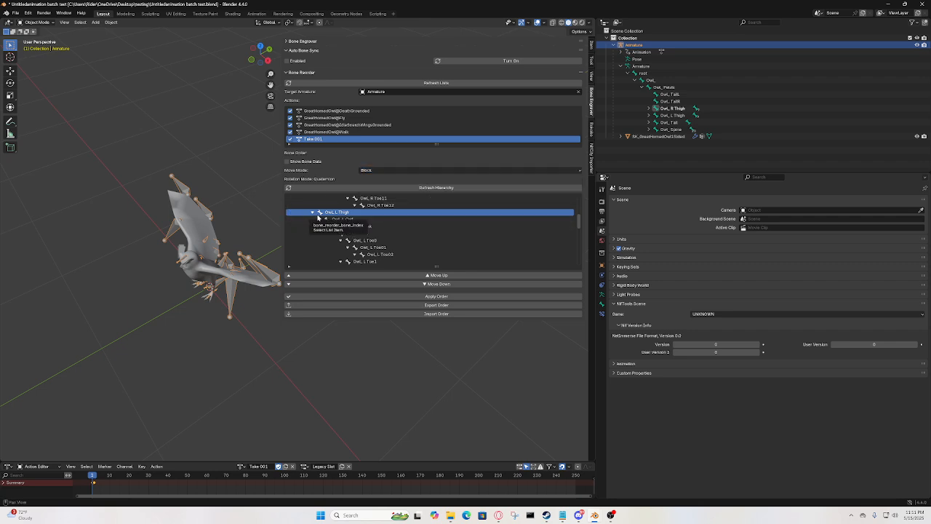
{"action": "left_click", "coordinate": [369, 170]}
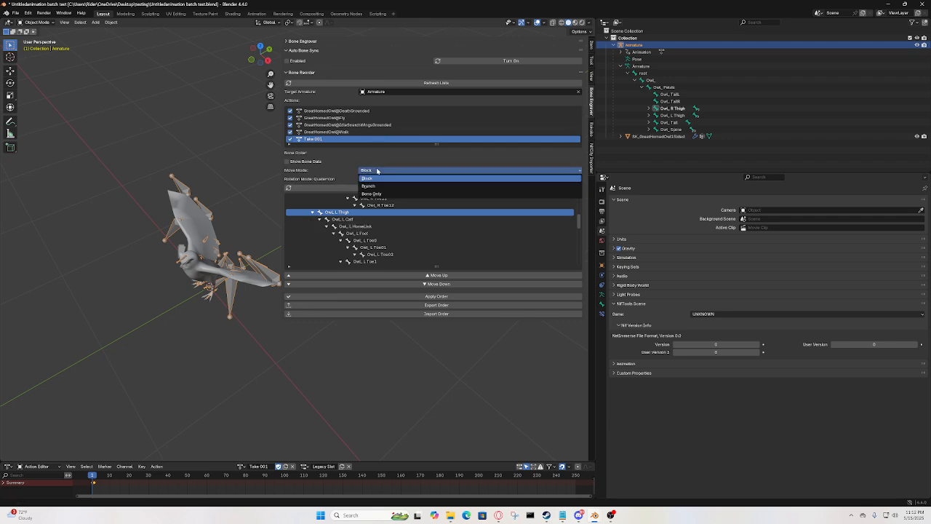
{"action": "left_click", "coordinate": [380, 188]}
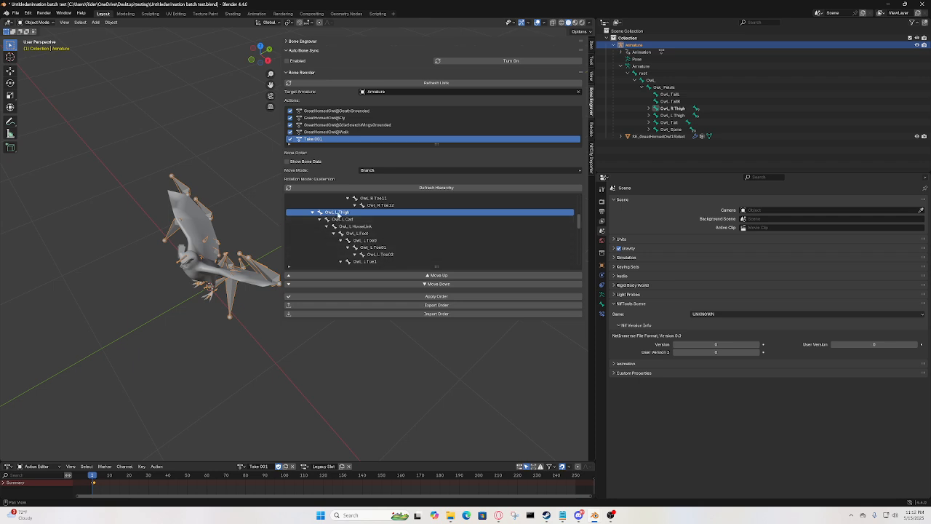
- Select the Owl_L Toe1 bone in the Owl_L Thigh chain and apply the current bone order to the armature
{"action": "scroll", "coordinate": [335, 216], "scroll_direction": "down", "scroll_amount": 4}
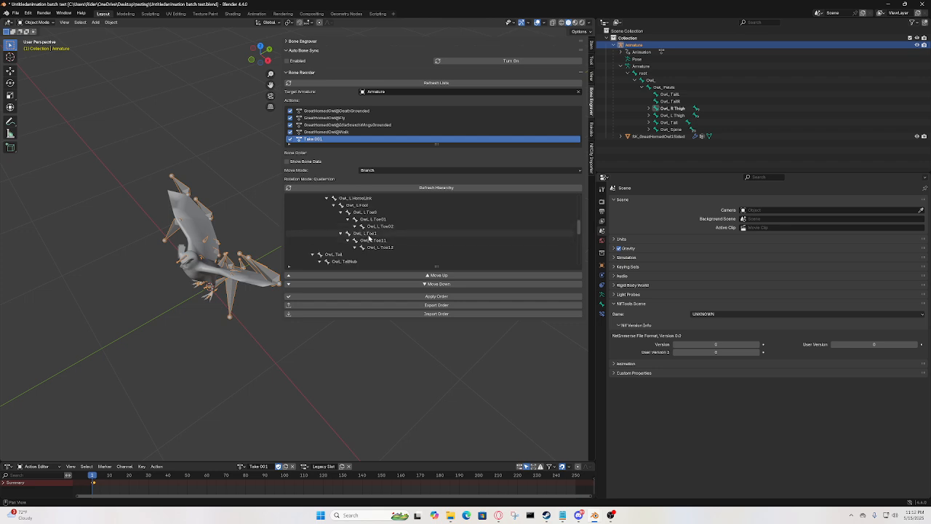
{"action": "scroll", "coordinate": [360, 232], "scroll_direction": "up", "scroll_amount": 2}
{"action": "scroll", "coordinate": [355, 227], "scroll_direction": "down", "scroll_amount": 1}
{"action": "scroll", "coordinate": [356, 226], "scroll_direction": "down", "scroll_amount": 2}
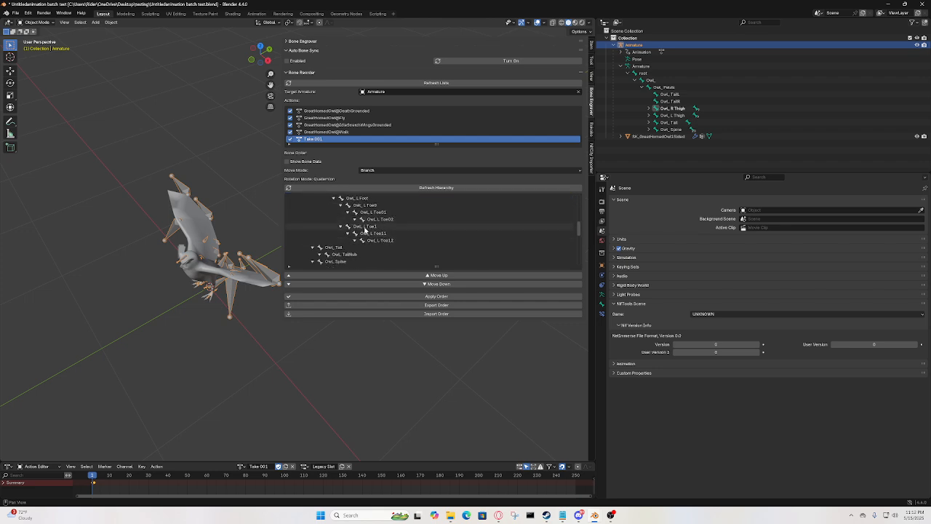
{"action": "left_click", "coordinate": [365, 227]}
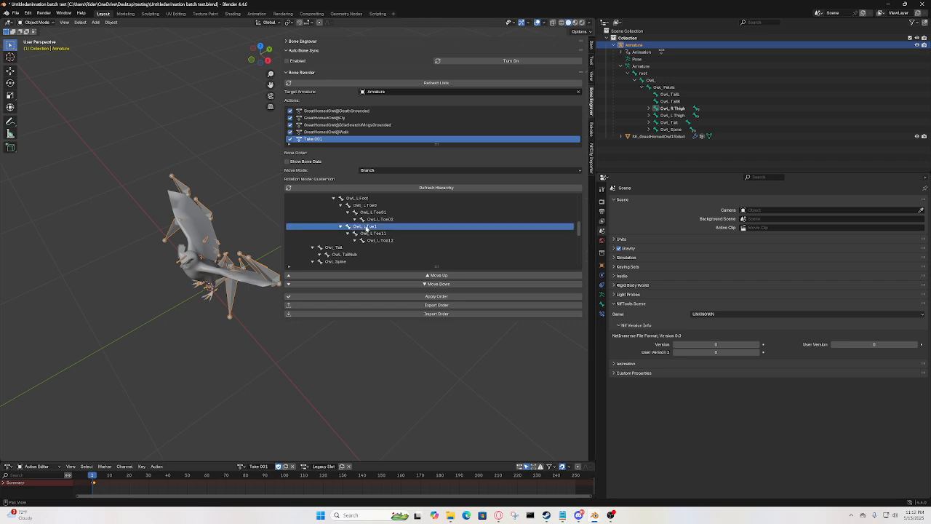
{"action": "left_click", "coordinate": [442, 297]}
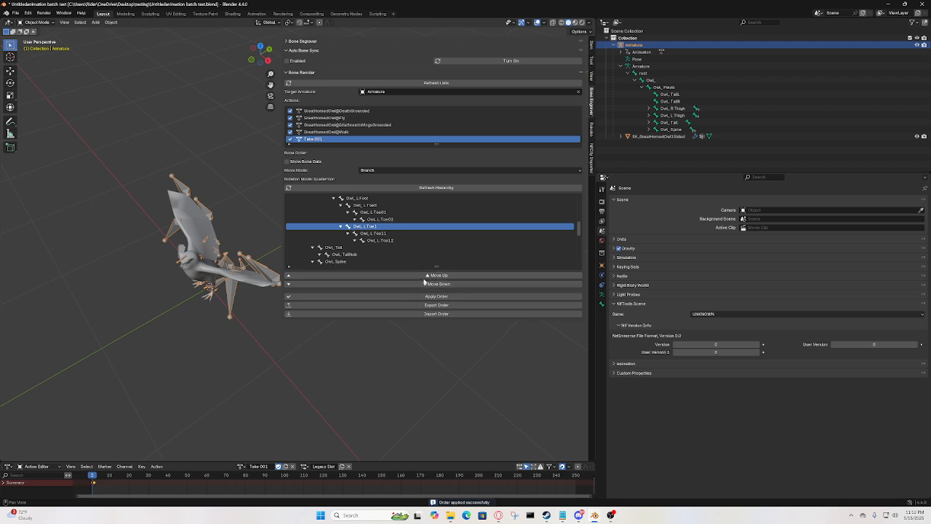
- Move the Owl_L Toe1 branch up past the Owl_L Toe0 branch, directly beneath Owl_L Foot
{"action": "left_click", "coordinate": [425, 275]}
{"action": "left_click", "coordinate": [425, 276]}
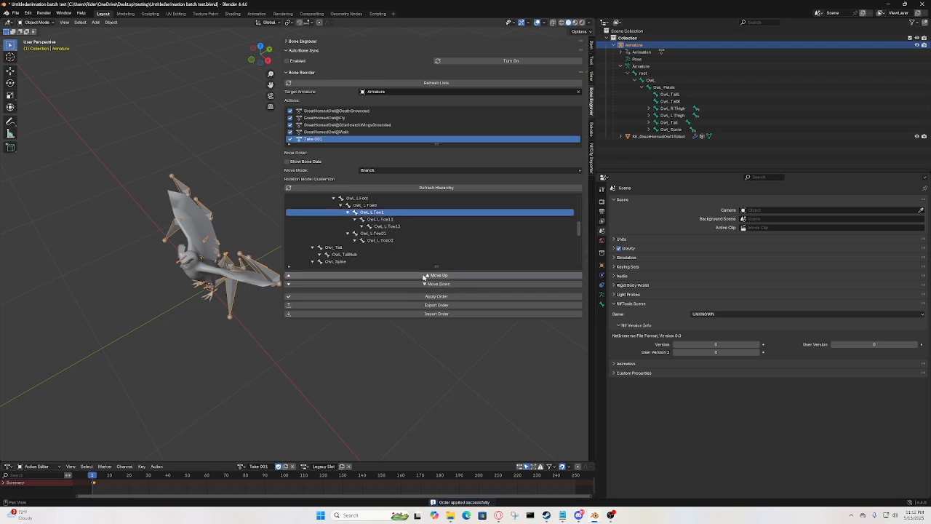
{"action": "left_click", "coordinate": [424, 275]}
{"action": "scroll", "coordinate": [423, 265], "scroll_direction": "up", "scroll_amount": 3}
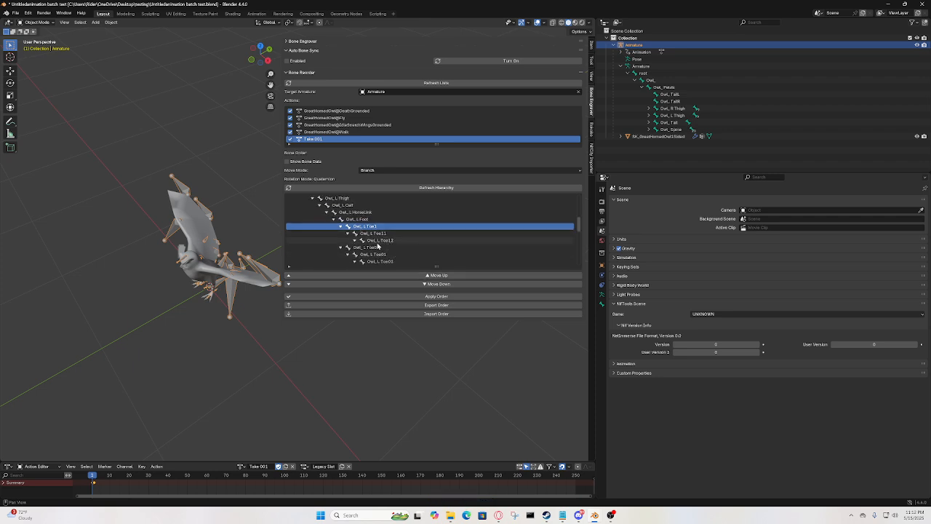
{"action": "scroll", "coordinate": [378, 246], "scroll_direction": "up", "scroll_amount": 2}
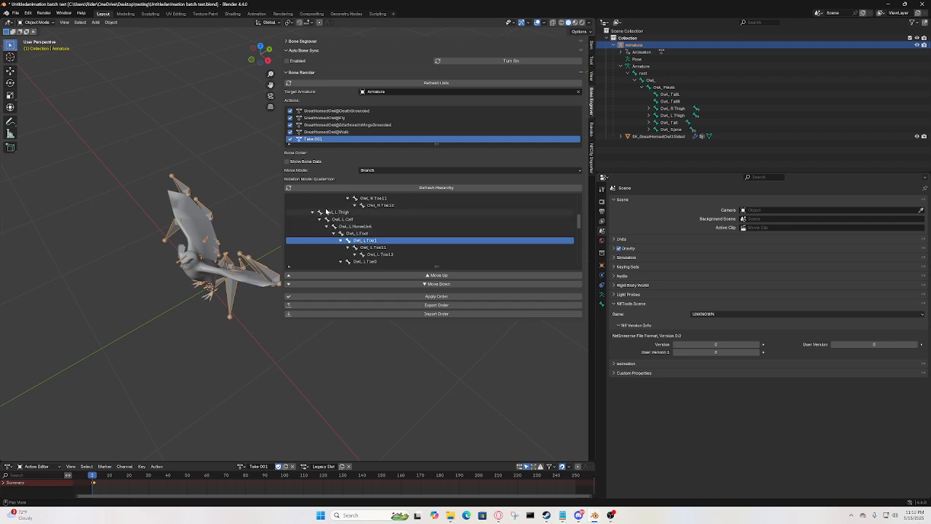
- Move the Owl_L Toe1 branch further up, out of the Owl_L Thigh chain to directly beneath Owl_R Toe12
{"action": "left_click", "coordinate": [434, 276]}
{"action": "left_click", "coordinate": [435, 276]}
{"action": "left_click", "coordinate": [435, 276]}
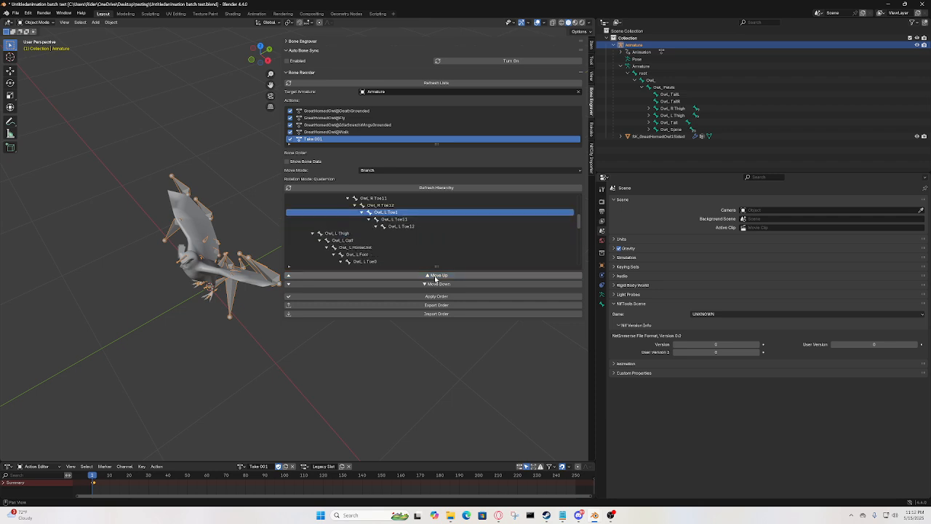
- Move the Owl_L Toe1 branch up within the Owl_R Thigh chain to directly beneath Owl_R Toe01
{"action": "left_click", "coordinate": [435, 277]}
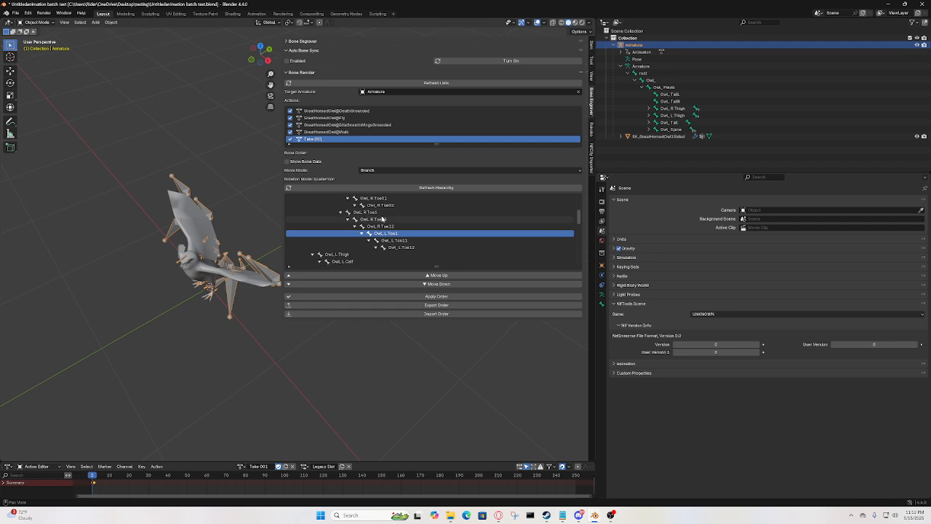
{"action": "left_click", "coordinate": [435, 276]}
{"action": "left_click", "coordinate": [435, 276]}
{"action": "left_click", "coordinate": [434, 276]}
{"action": "left_click", "coordinate": [434, 275]}
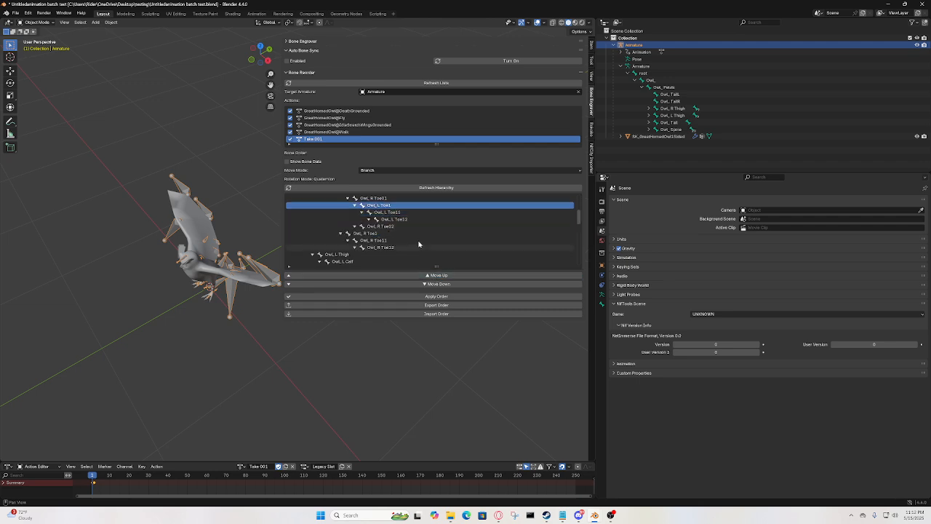
- Review the altered toe order and refresh the bone hierarchy to discard the unapplied Owl_L Toe1 branch moves
{"action": "scroll", "coordinate": [417, 244], "scroll_direction": "up", "scroll_amount": 5}
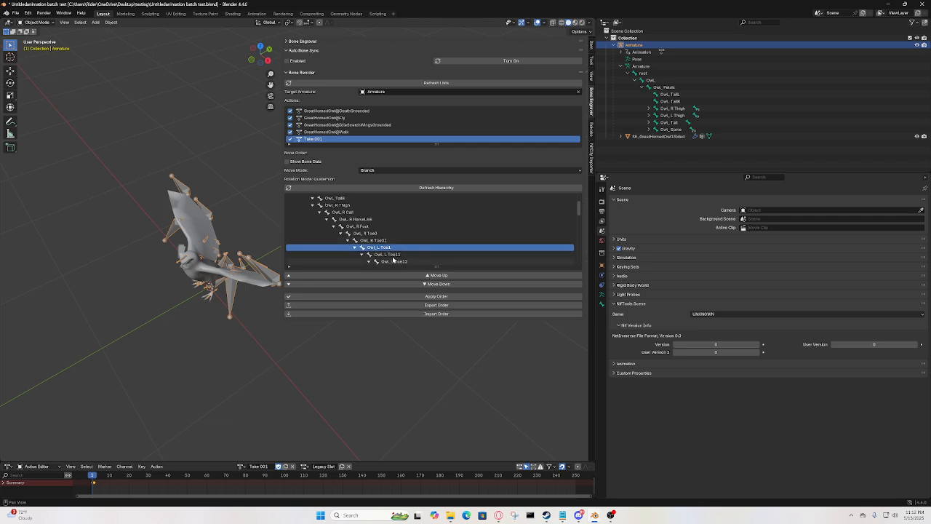
{"action": "scroll", "coordinate": [382, 237], "scroll_direction": "down", "scroll_amount": 3}
{"action": "scroll", "coordinate": [392, 243], "scroll_direction": "up", "scroll_amount": 4}
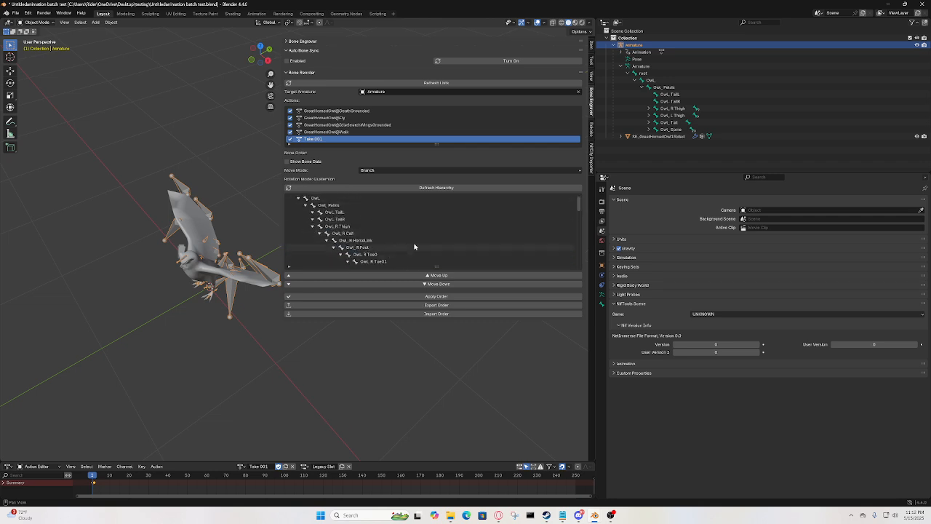
{"action": "scroll", "coordinate": [366, 243], "scroll_direction": "down", "scroll_amount": 9}
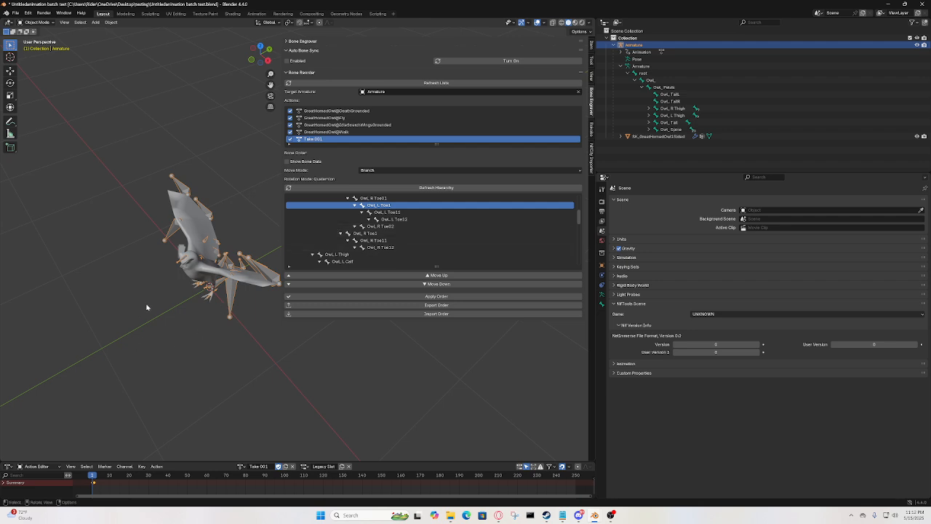
{"action": "middle_click_drag", "start_coordinate": [189, 335], "coordinate": [156, 291]}
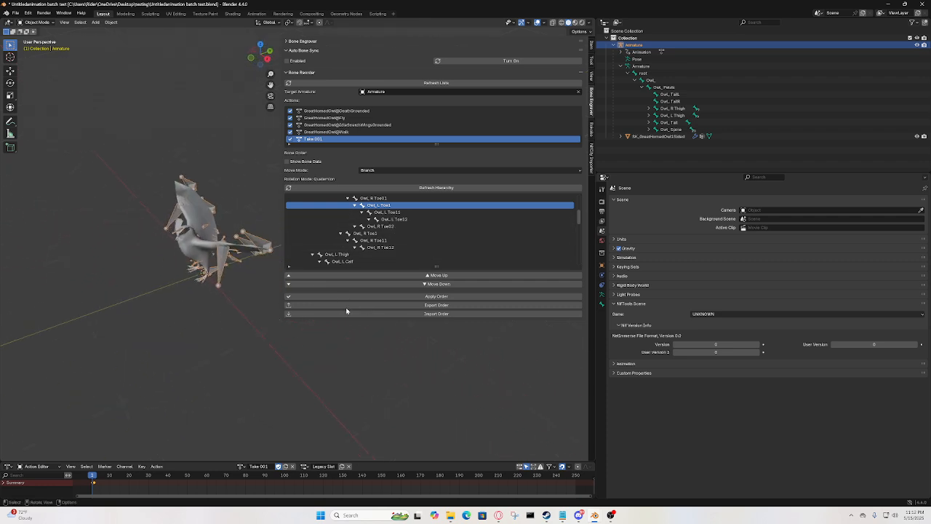
{"action": "left_click", "coordinate": [428, 188]}
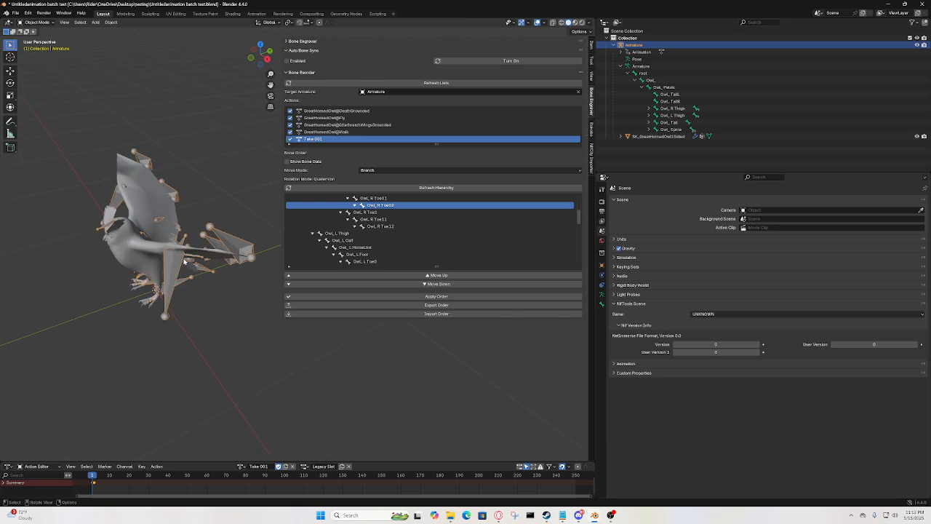
- Change the bone Move Mode from Branch to Bone Only
{"action": "left_click", "coordinate": [368, 170]}
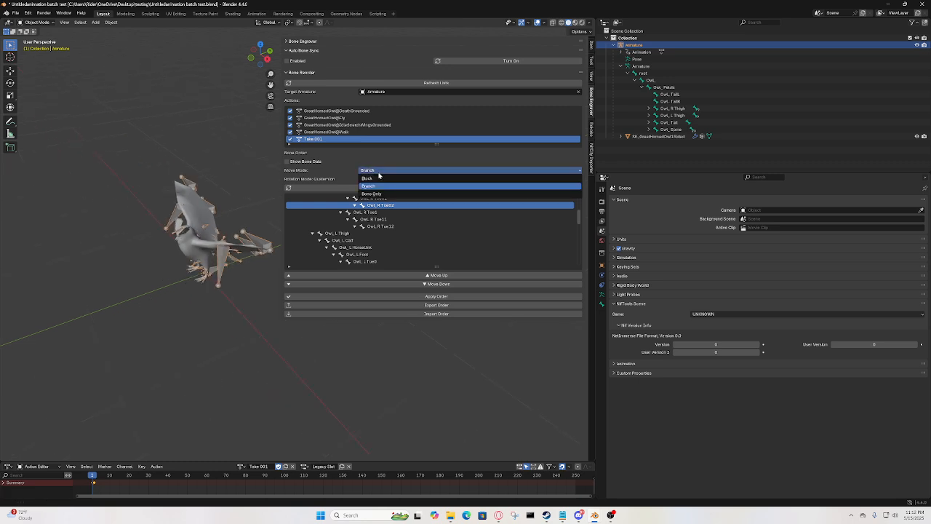
{"action": "left_click", "coordinate": [371, 194]}
{"action": "scroll", "coordinate": [367, 240], "scroll_direction": "up", "scroll_amount": 2}
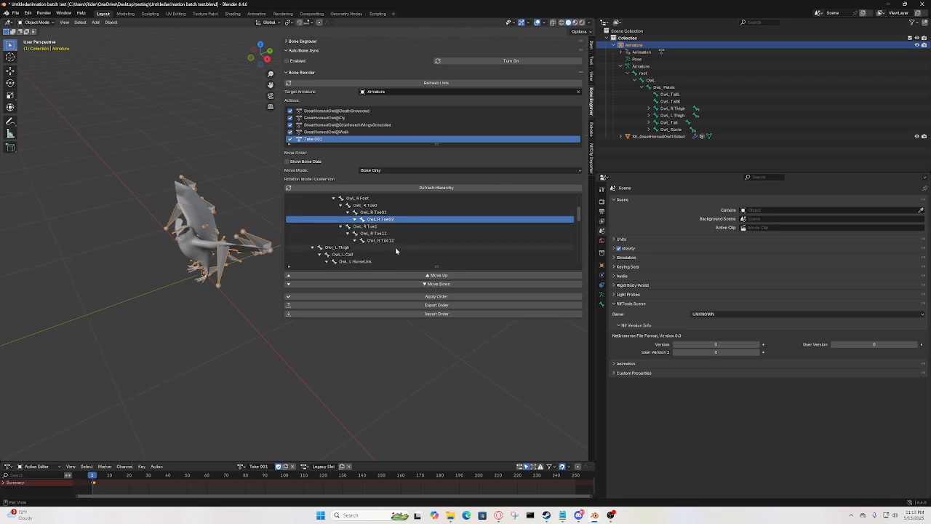
{"action": "scroll", "coordinate": [395, 258], "scroll_direction": "up", "scroll_amount": 4}
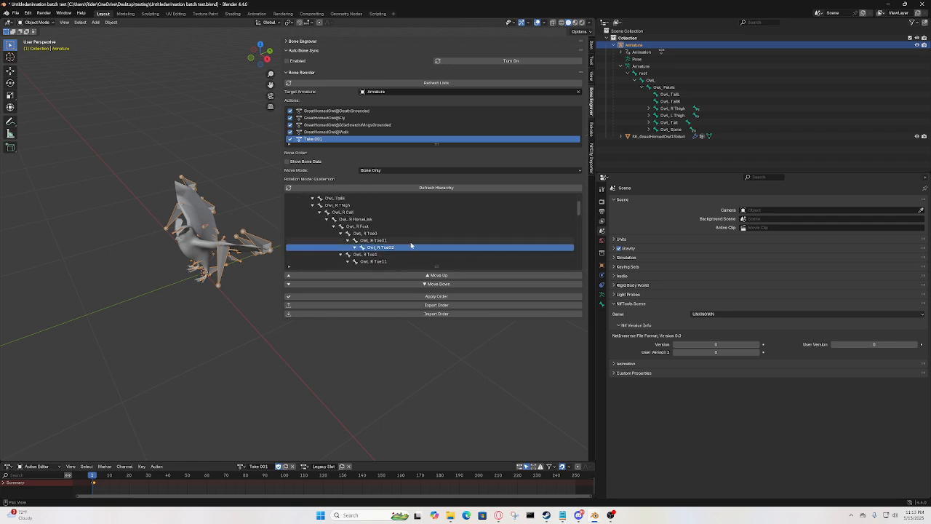
- Move the single Owl_R Toe02 bone up to the very start of the hierarchy, above root
{"action": "left_click", "coordinate": [452, 276]}
{"action": "left_click", "coordinate": [453, 277]}
{"action": "left_click", "coordinate": [455, 277]}
{"action": "left_click", "coordinate": [454, 277]}
{"action": "left_click", "coordinate": [454, 278]}
{"action": "left_click", "coordinate": [451, 276]}
{"action": "left_click", "coordinate": [448, 276]}
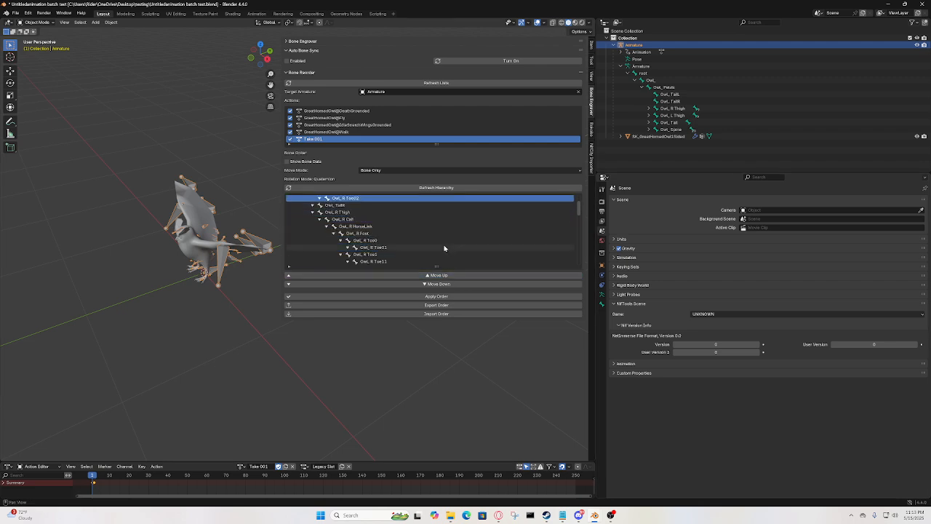
{"action": "left_click", "coordinate": [442, 276]}
{"action": "left_click", "coordinate": [439, 275]}
{"action": "left_click", "coordinate": [439, 276]}
{"action": "left_click", "coordinate": [441, 275]}
{"action": "left_click", "coordinate": [441, 275]}
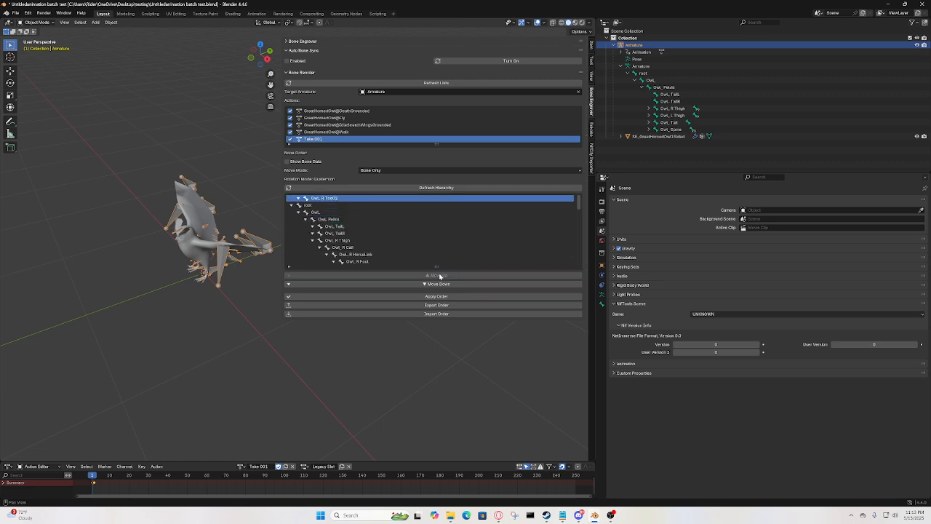
- Move the Owl_R Toe02 bone back down past root into the Owl_R Thigh chain, beyond Owl_R Calf
{"action": "left_click", "coordinate": [438, 284]}
{"action": "left_click", "coordinate": [438, 285]}
{"action": "left_click", "coordinate": [438, 284]}
{"action": "left_click", "coordinate": [438, 285]}
{"action": "left_click", "coordinate": [438, 284]}
{"action": "left_click", "coordinate": [439, 285]}
{"action": "left_click", "coordinate": [439, 284]}
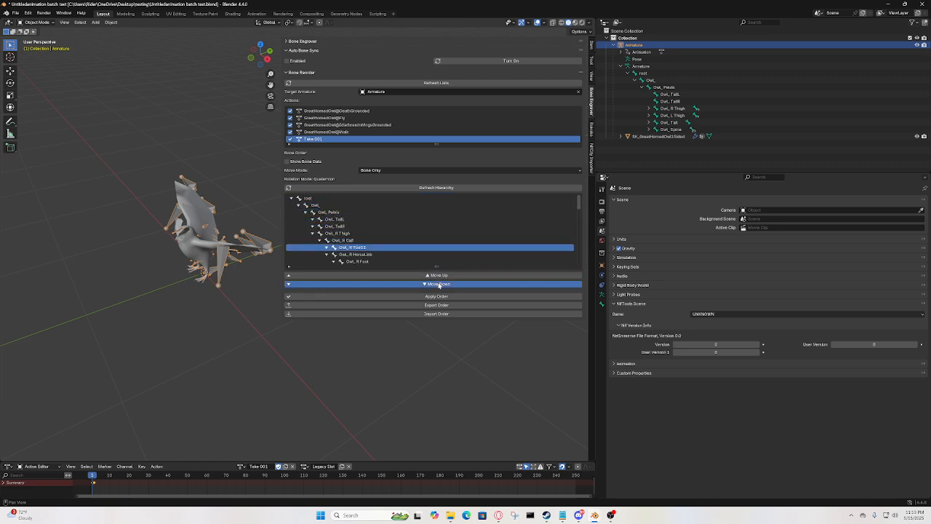
{"action": "left_click", "coordinate": [438, 284]}
{"action": "left_click", "coordinate": [438, 284]}
- Examine the leg, tail, and wing feather bones in the hierarchy alongside the owl's wing in the viewport
{"action": "scroll", "coordinate": [432, 260], "scroll_direction": "down", "scroll_amount": 5}
{"action": "scroll", "coordinate": [432, 259], "scroll_direction": "down", "scroll_amount": 8}
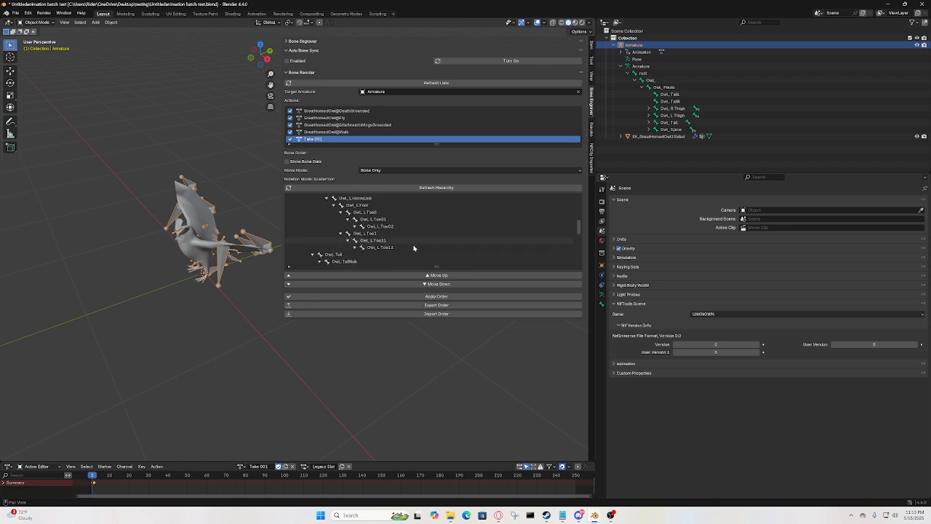
{"action": "scroll", "coordinate": [443, 229], "scroll_direction": "down", "scroll_amount": 3}
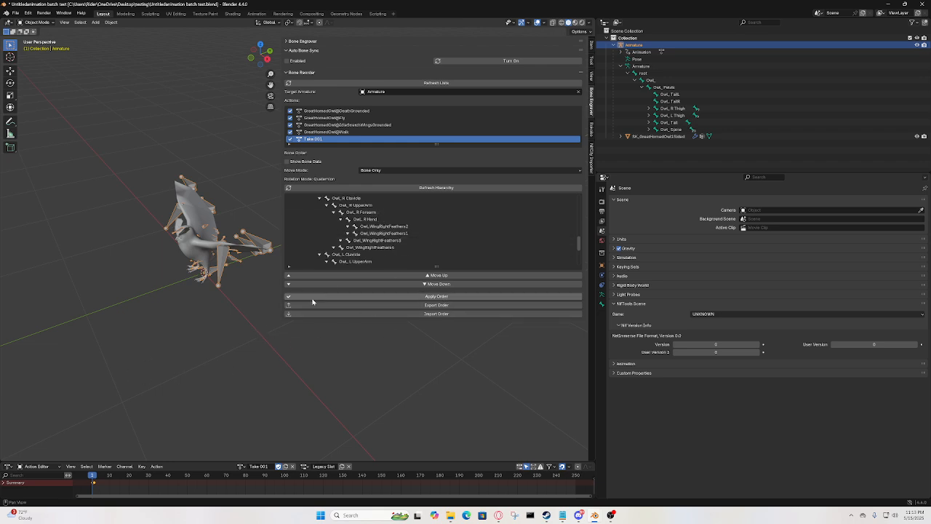
{"action": "middle_click_drag", "start_coordinate": [234, 255], "coordinate": [233, 331]}
{"action": "scroll", "coordinate": [221, 323], "scroll_direction": "up", "scroll_amount": 4}
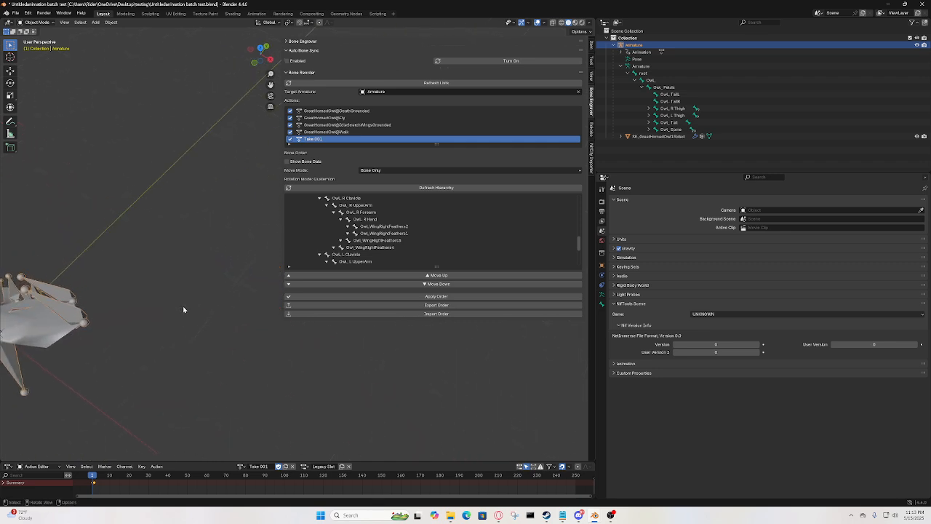
{"action": "middle_click_drag", "start_coordinate": [182, 309], "coordinate": [280, 256], "text": "shift"}
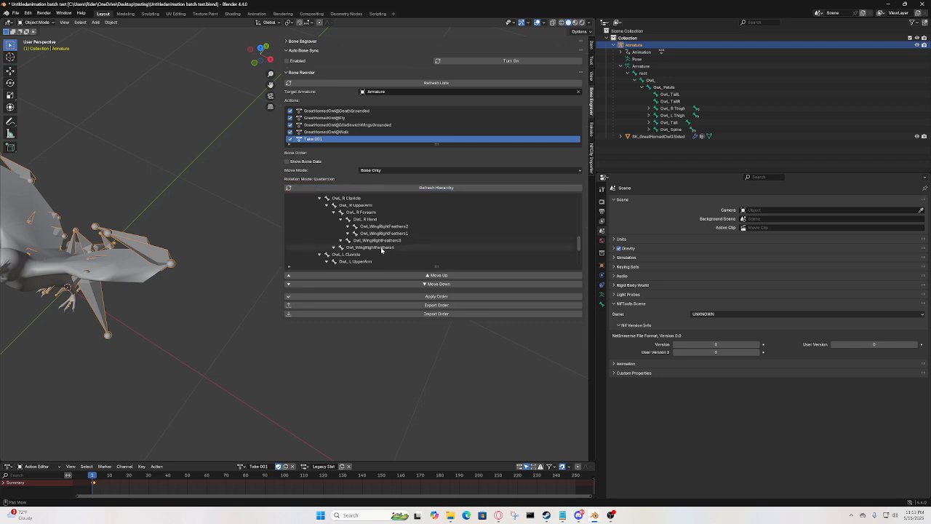
{"action": "scroll", "coordinate": [381, 247], "scroll_direction": "down", "scroll_amount": 4}
{"action": "scroll", "coordinate": [381, 249], "scroll_direction": "up", "scroll_amount": 3}
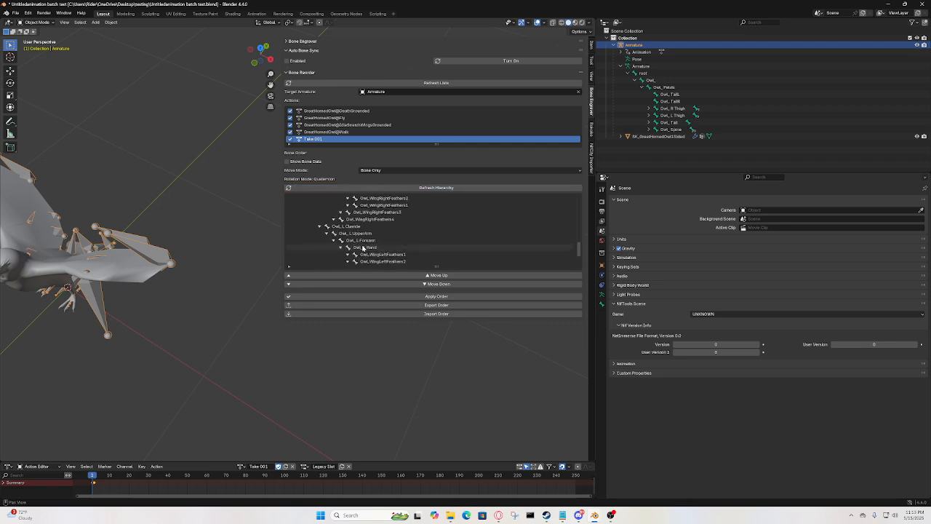
{"action": "scroll", "coordinate": [360, 247], "scroll_direction": "up", "scroll_amount": 10}
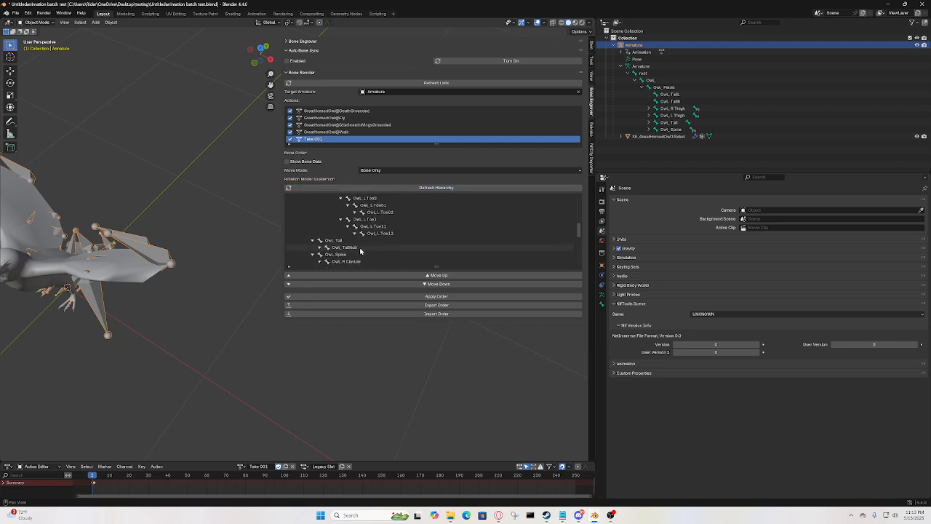
{"action": "scroll", "coordinate": [364, 231], "scroll_direction": "up", "scroll_amount": 6}
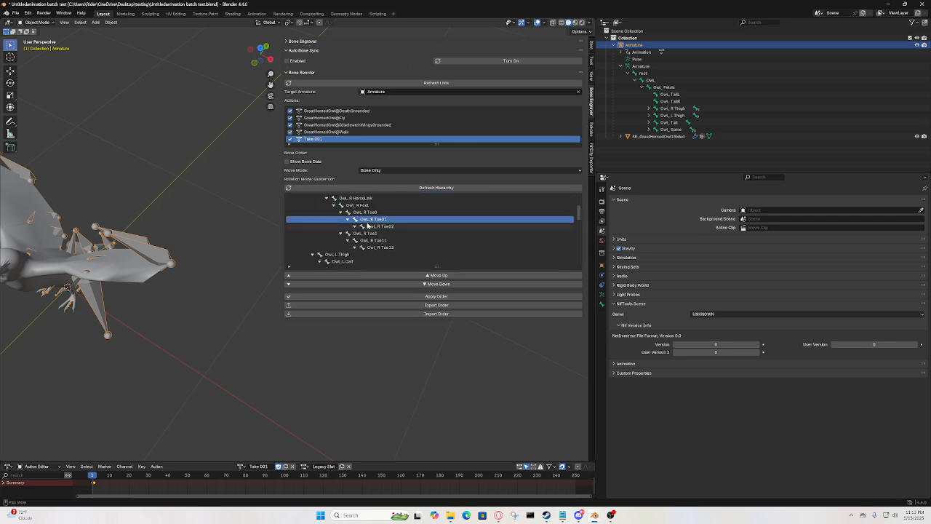
- Set the bone Move Mode to Block and select the Owl_R Toe12 bone
{"action": "left_click", "coordinate": [366, 170]}
{"action": "left_click", "coordinate": [371, 178]}
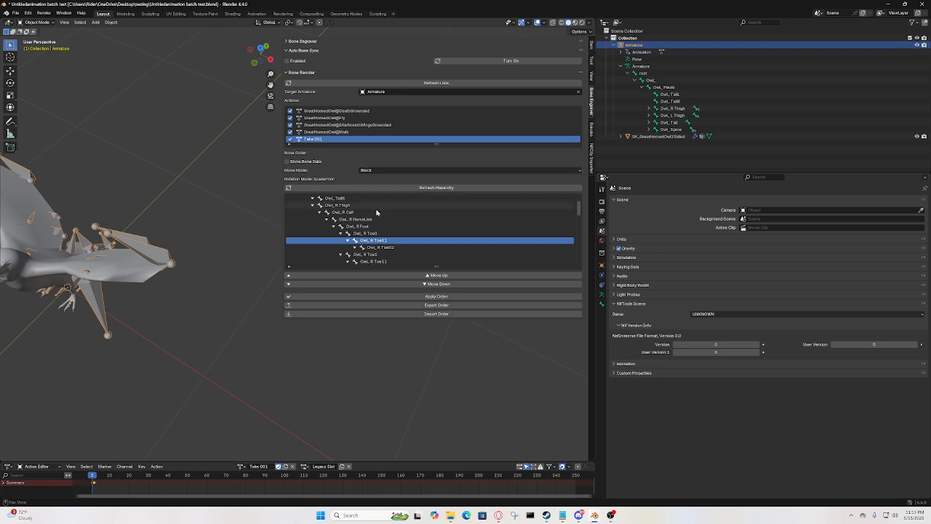
{"action": "scroll", "coordinate": [403, 223], "scroll_direction": "down", "scroll_amount": 4}
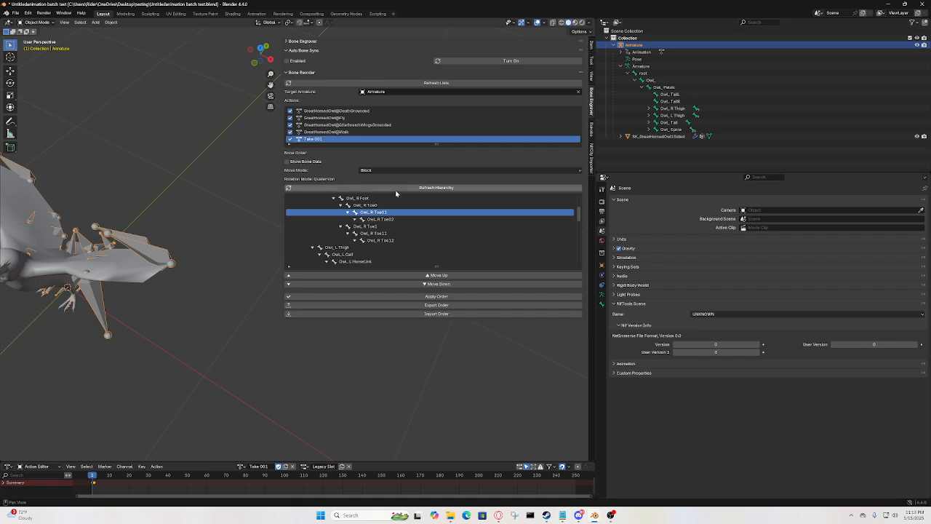
{"action": "scroll", "coordinate": [386, 223], "scroll_direction": "down", "scroll_amount": 1}
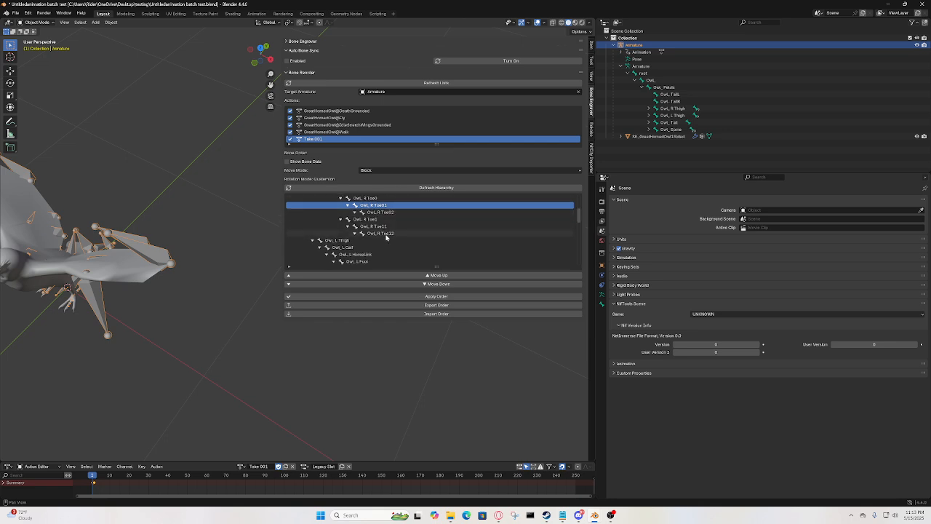
{"action": "left_click", "coordinate": [386, 234]}
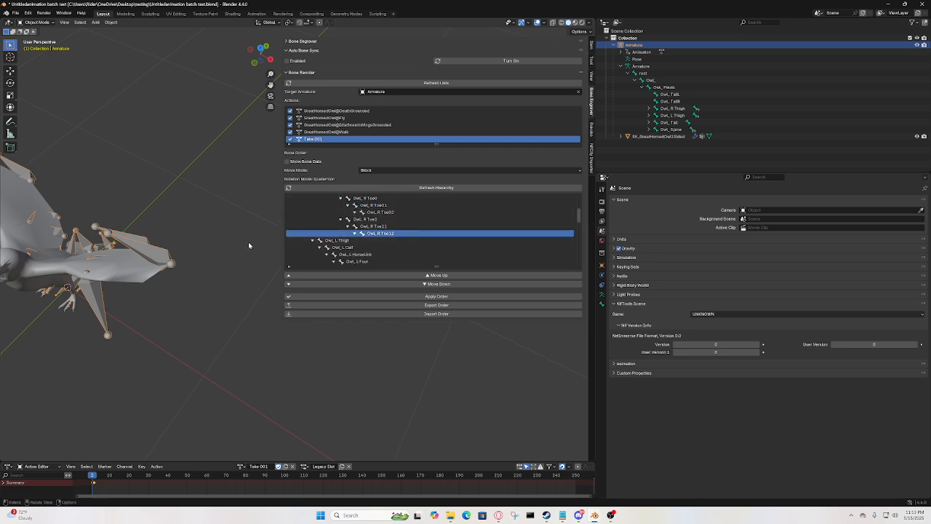
- Widen the Bone Reorder sidebar and select the GreatHornedOwl@DeathGrounded action
{"action": "middle_click_drag", "start_coordinate": [248, 241], "coordinate": [182, 314]}
{"action": "scroll", "coordinate": [407, 225], "scroll_direction": "down", "scroll_amount": 4}
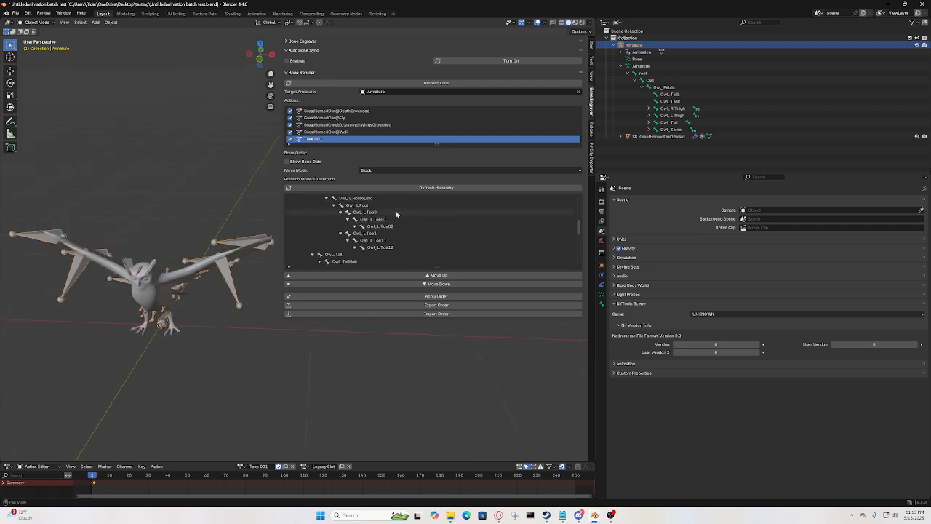
{"action": "scroll", "coordinate": [396, 214], "scroll_direction": "down", "scroll_amount": 8}
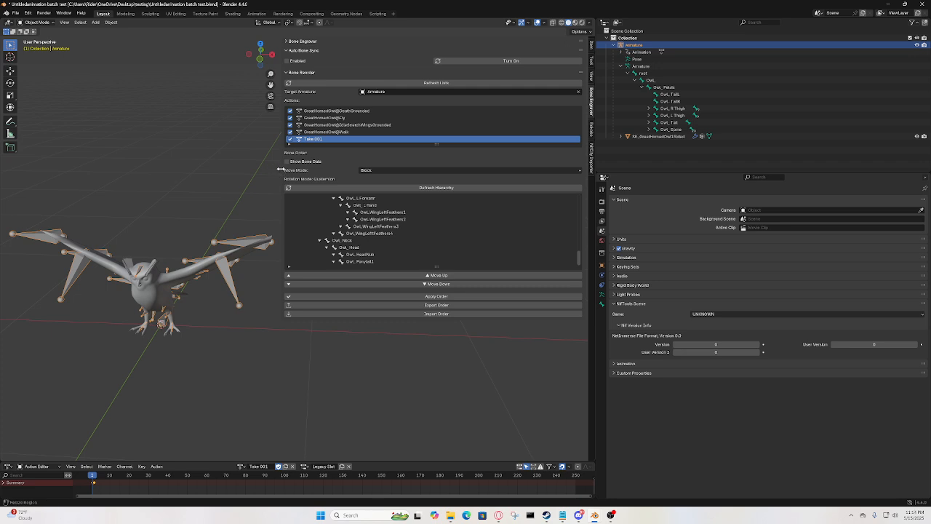
{"action": "left_click_drag", "start_coordinate": [280, 169], "coordinate": [241, 170]}
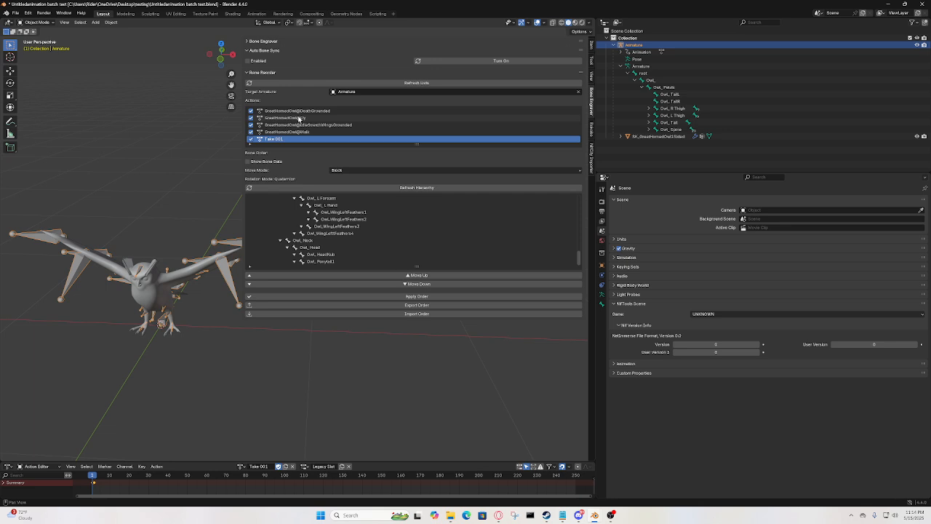
{"action": "left_click", "coordinate": [250, 112]}
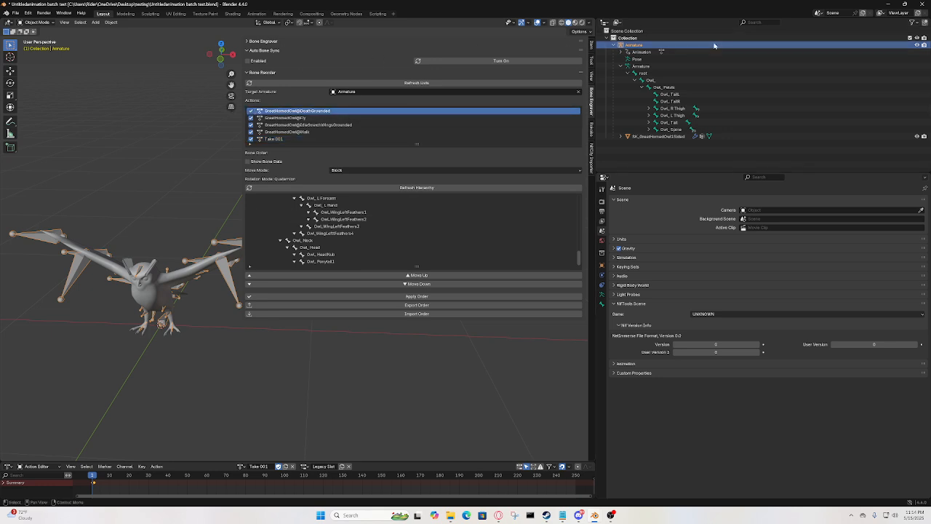
- Narrow the Bone Reorder sidebar and bring the whole owl into view in the widened viewport
{"action": "scroll", "coordinate": [277, 206], "scroll_direction": "up", "scroll_amount": 5}
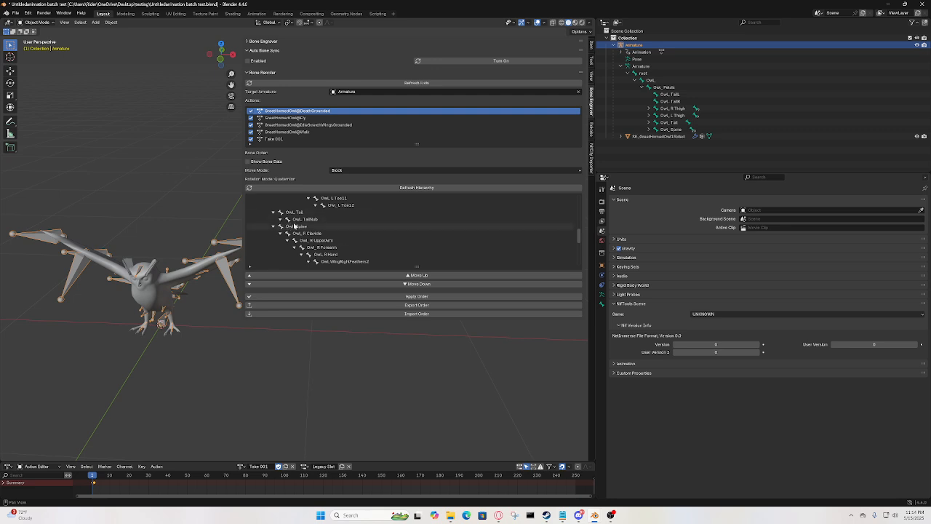
{"action": "scroll", "coordinate": [328, 222], "scroll_direction": "down", "scroll_amount": 5}
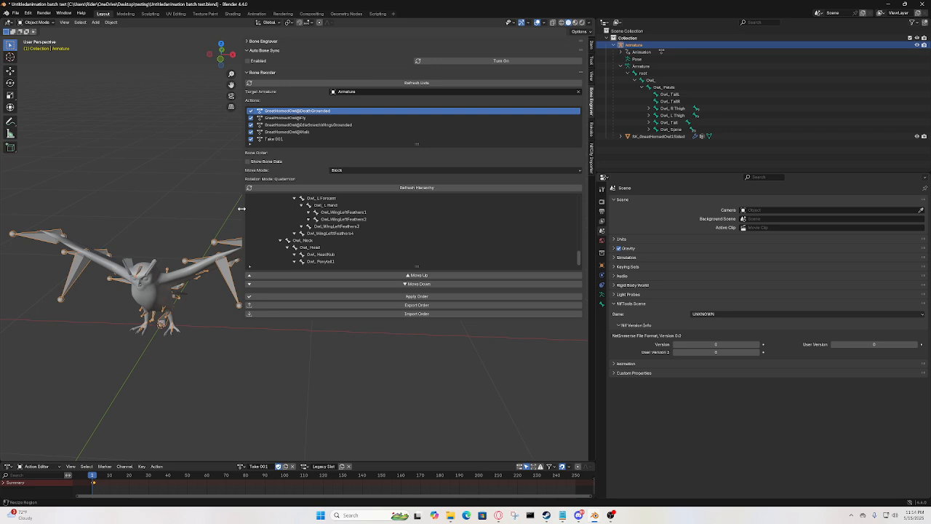
{"action": "left_click_drag", "start_coordinate": [241, 209], "coordinate": [376, 204]}
{"action": "scroll", "coordinate": [339, 243], "scroll_direction": "down", "scroll_amount": 3}
{"action": "middle_click_drag", "start_coordinate": [339, 242], "coordinate": [293, 206]}
{"action": "scroll", "coordinate": [283, 212], "scroll_direction": "up", "scroll_amount": 4}
{"action": "middle_click_drag", "start_coordinate": [93, 351], "coordinate": [320, 160]}
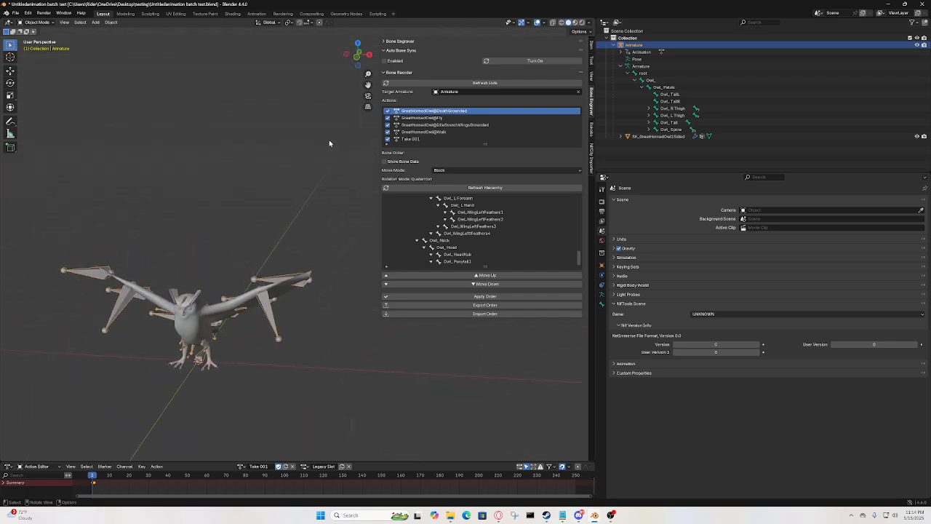